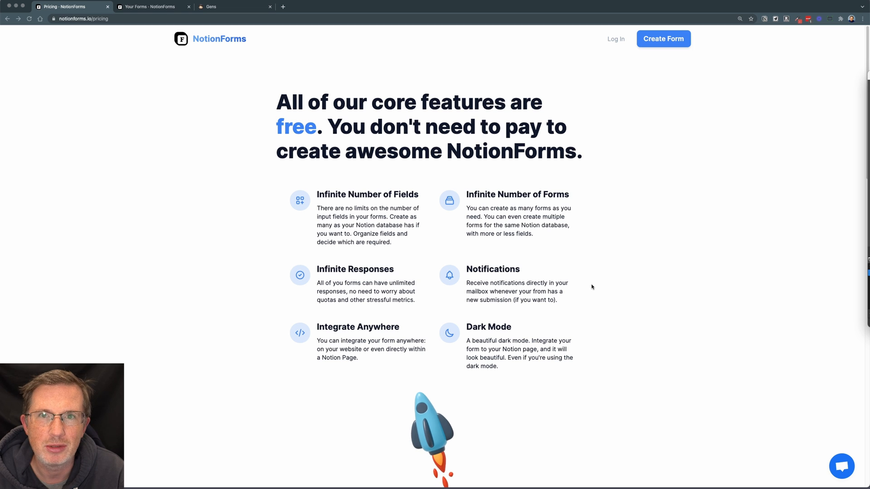
Review the free features, the Pro upgrade prices and the Pro feature list on the pricing page.
{"action": "scroll", "coordinate": [591, 286], "scroll_direction": "down", "scroll_amount": 10}
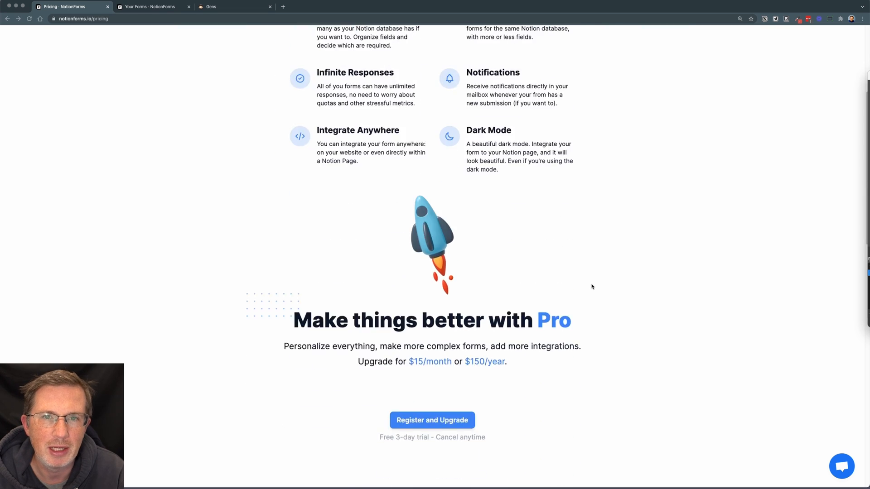
{"action": "scroll", "coordinate": [591, 287], "scroll_direction": "down", "scroll_amount": 3}
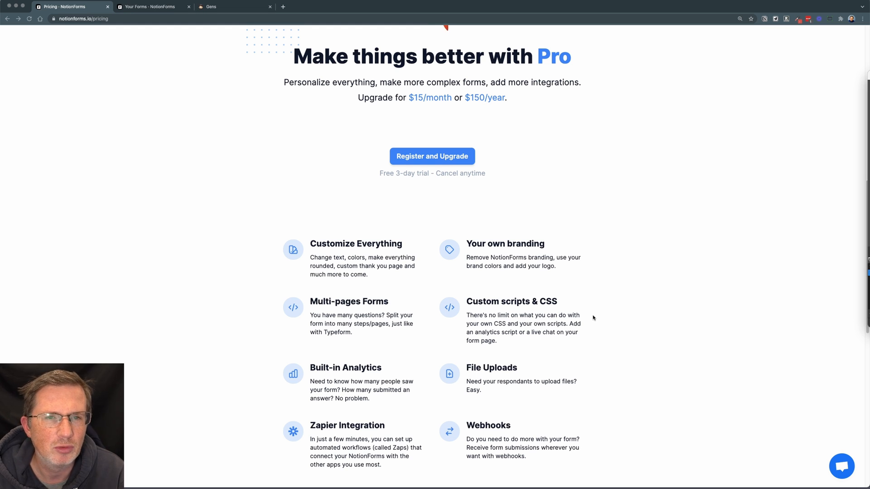
{"action": "scroll", "coordinate": [593, 318], "scroll_direction": "down", "scroll_amount": 5}
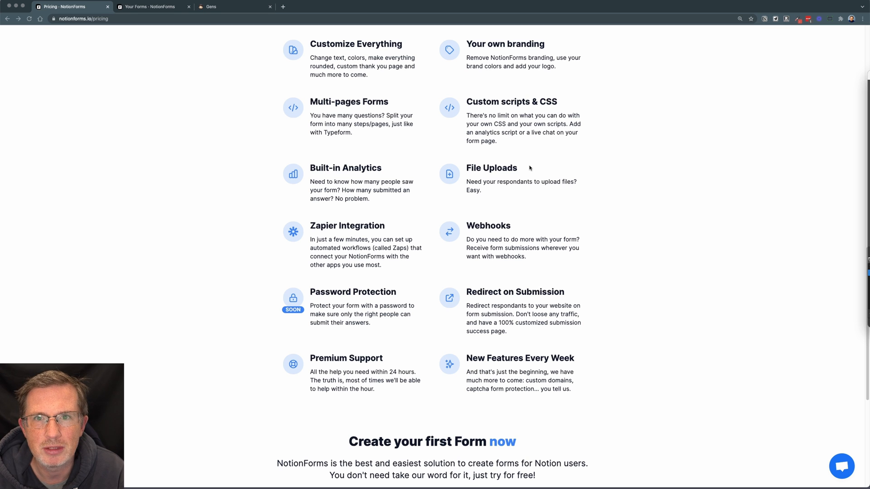
{"action": "scroll", "coordinate": [530, 168], "scroll_direction": "down", "scroll_amount": 3}
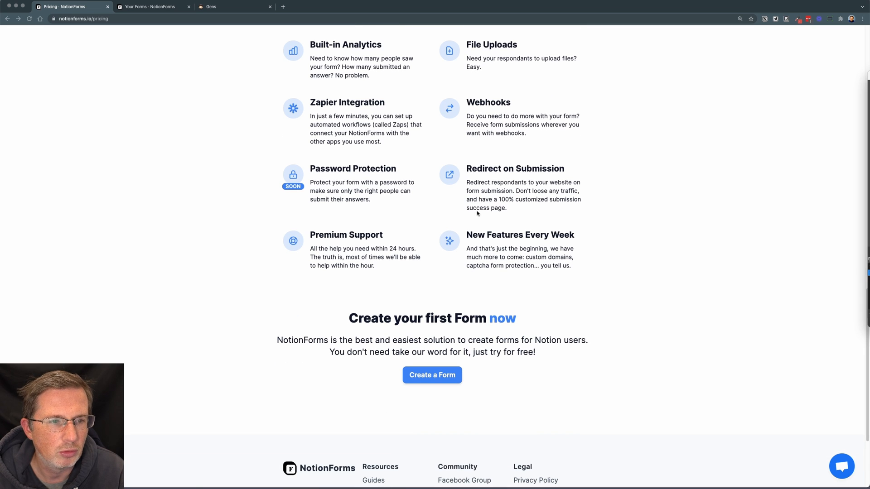
{"action": "scroll", "coordinate": [336, 272], "scroll_direction": "up", "scroll_amount": 2}
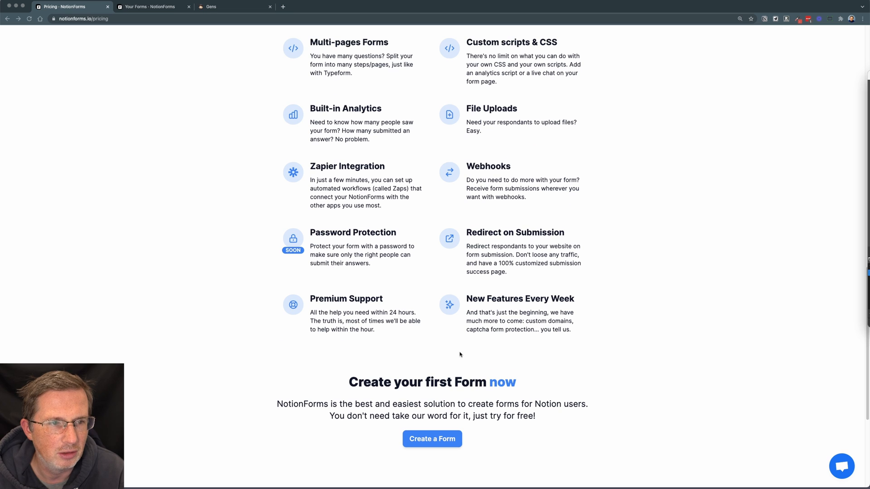
{"action": "scroll", "coordinate": [459, 355], "scroll_direction": "up", "scroll_amount": 1}
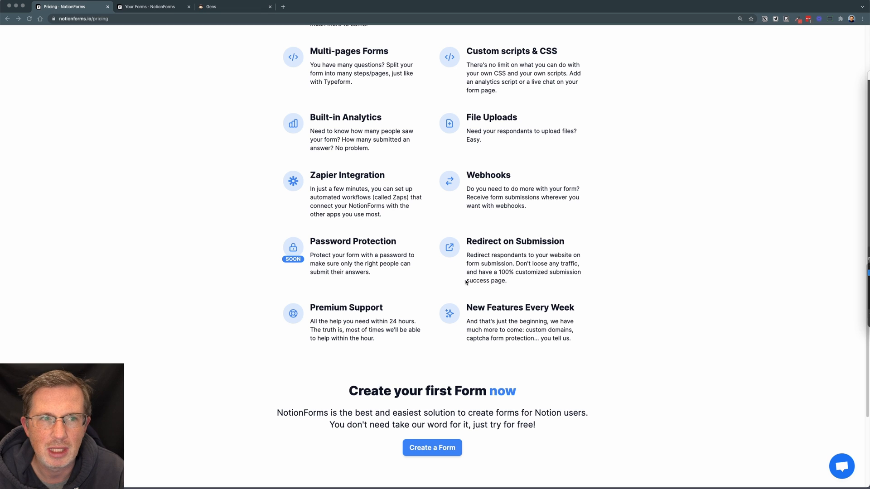
{"action": "scroll", "coordinate": [433, 308], "scroll_direction": "up", "scroll_amount": 3}
{"action": "scroll", "coordinate": [433, 308], "scroll_direction": "up", "scroll_amount": 1}
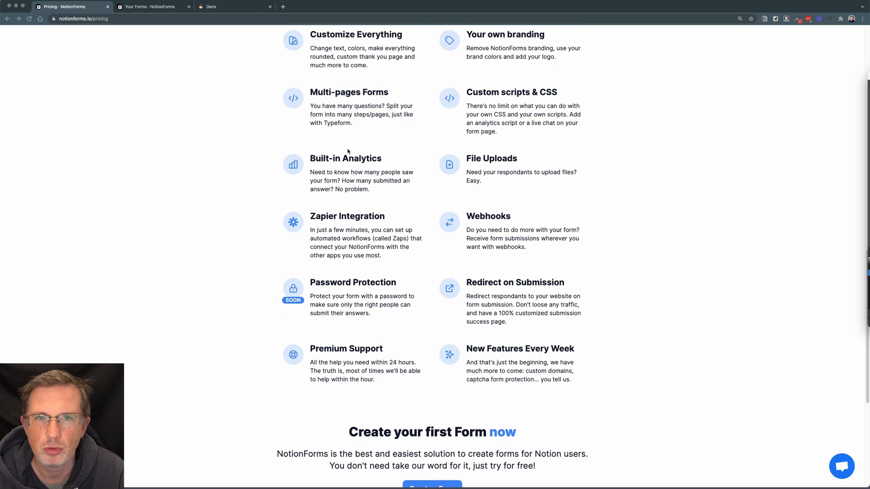
{"action": "scroll", "coordinate": [371, 203], "scroll_direction": "down", "scroll_amount": 5}
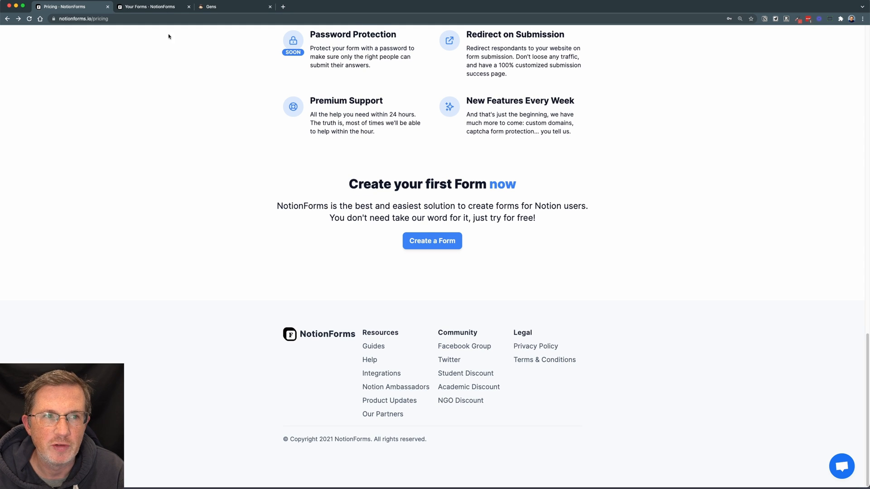
Start a new form from the Your Forms page and begin connecting another Notion workspace.
{"action": "left_click", "coordinate": [158, 10]}
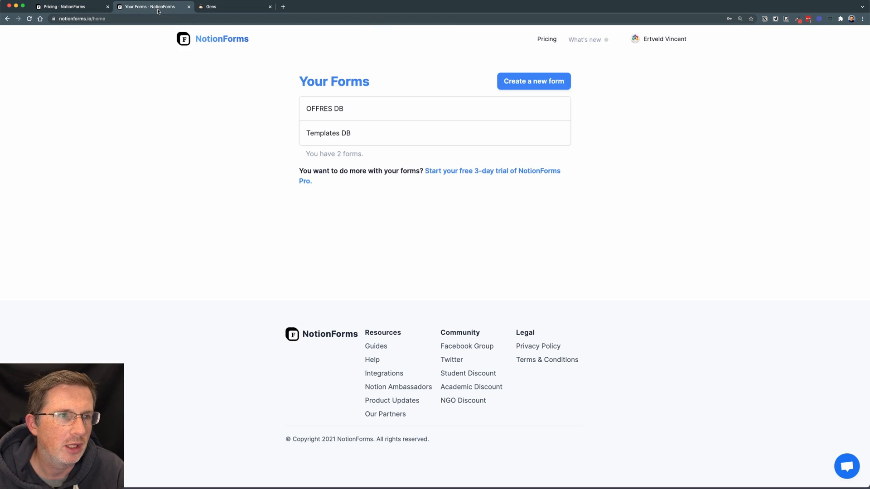
{"action": "left_click", "coordinate": [531, 86]}
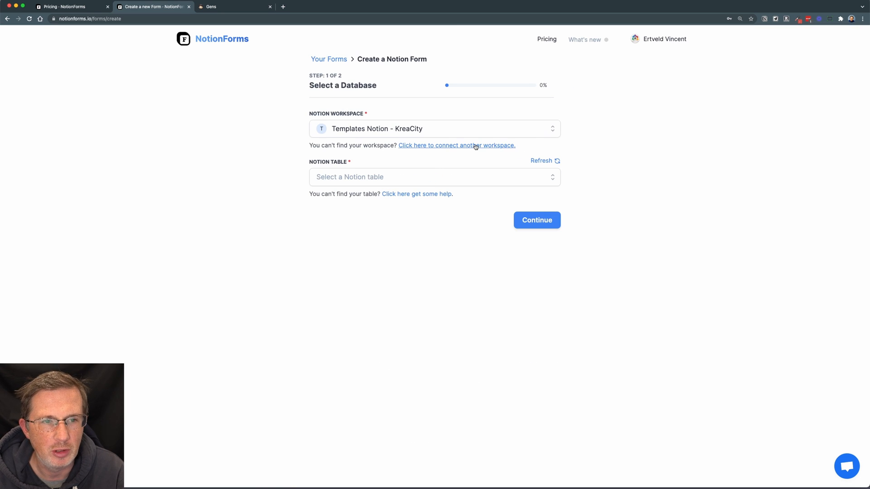
{"action": "left_click", "coordinate": [475, 146]}
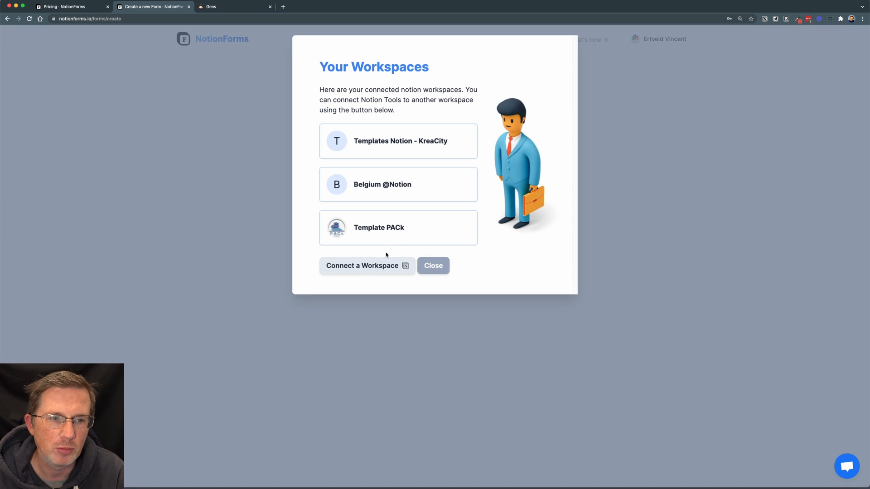
{"action": "left_click", "coordinate": [385, 270]}
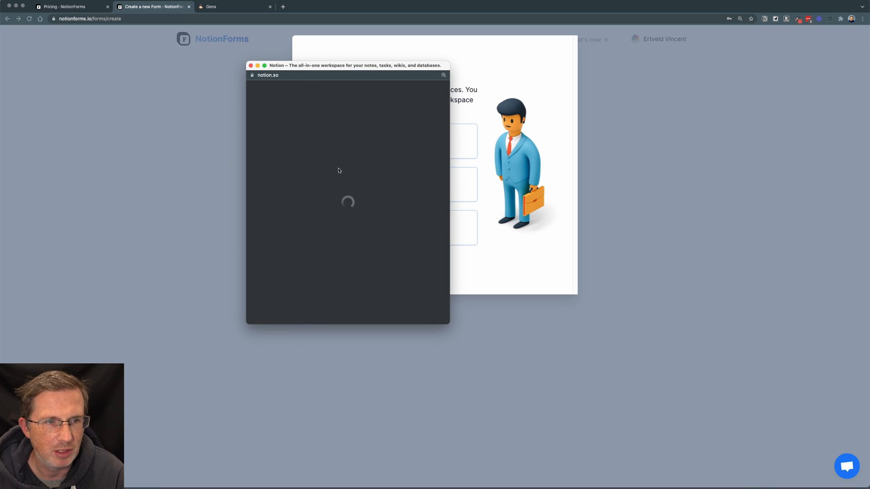
Choose the Template PACk workspace for the NotionForms integration and proceed to page selection.
{"action": "left_click", "coordinate": [400, 108]}
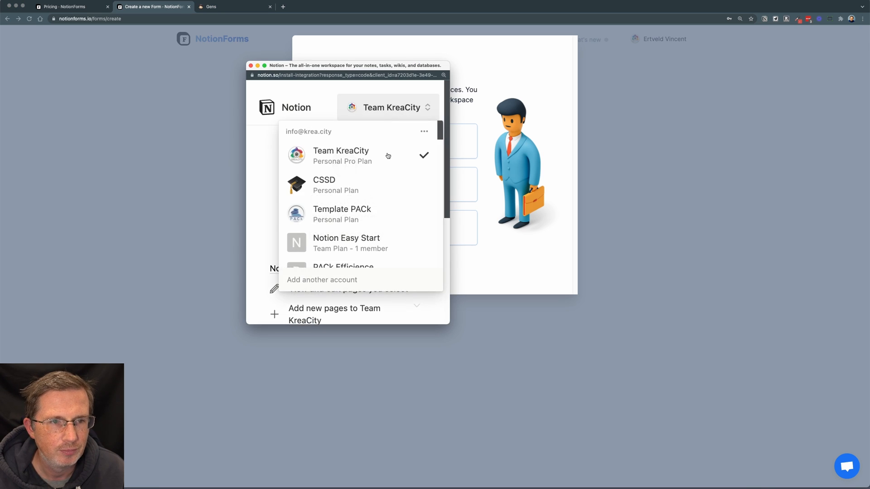
{"action": "left_click", "coordinate": [358, 216]}
{"action": "scroll", "coordinate": [358, 269], "scroll_direction": "down", "scroll_amount": 5}
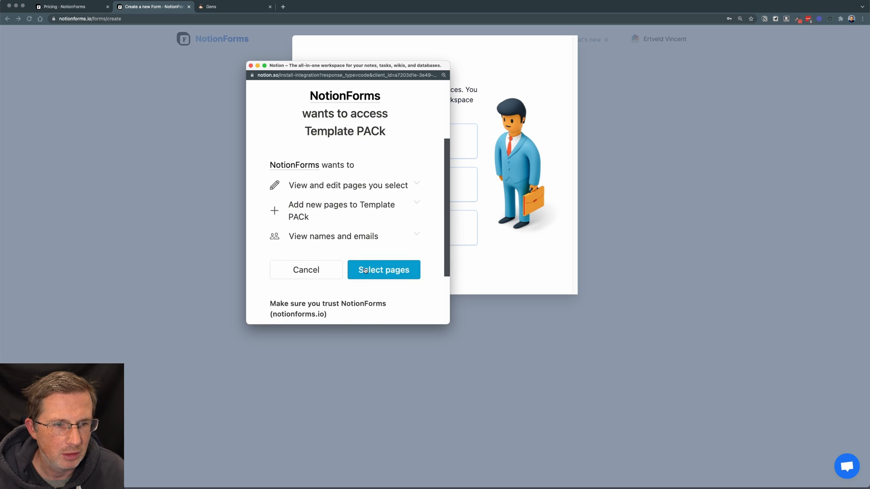
{"action": "left_click", "coordinate": [375, 271]}
Search the workspace pages for "gens" and add both GENS DB and Gens to the shared pages.
{"action": "scroll", "coordinate": [361, 152], "scroll_direction": "up", "scroll_amount": 1}
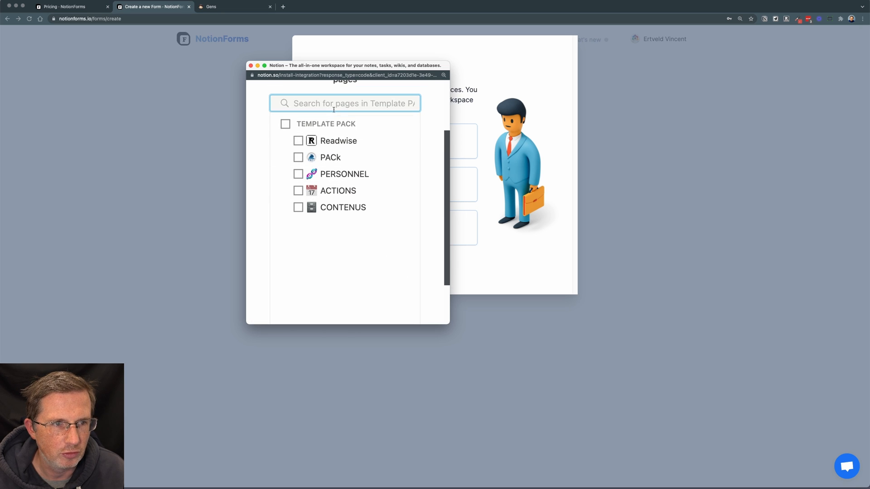
{"action": "type", "text": "gens"}
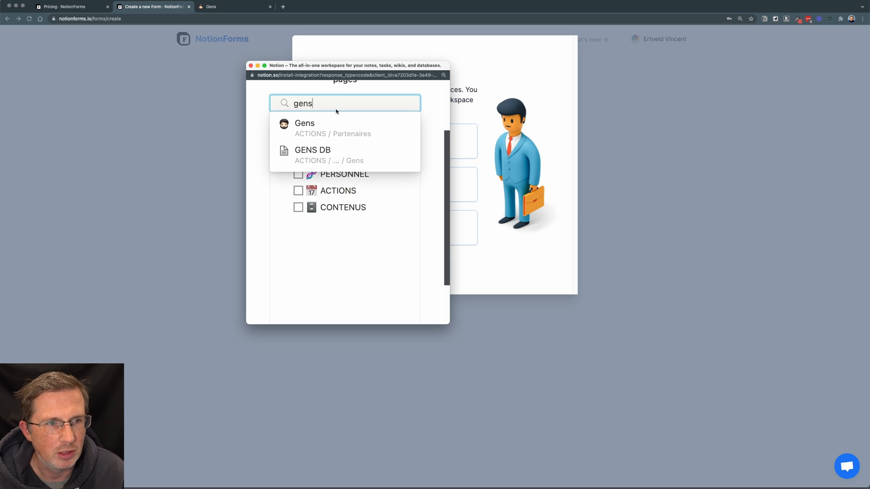
{"action": "left_click", "coordinate": [321, 158]}
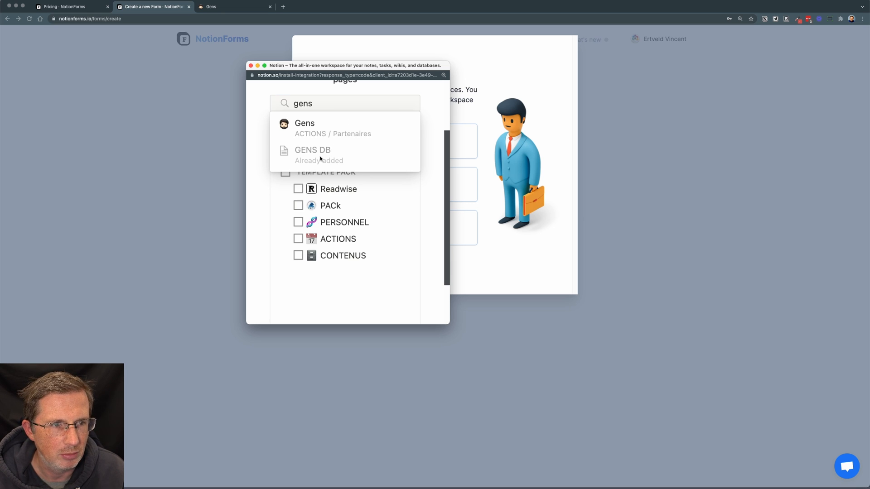
{"action": "left_click", "coordinate": [310, 136]}
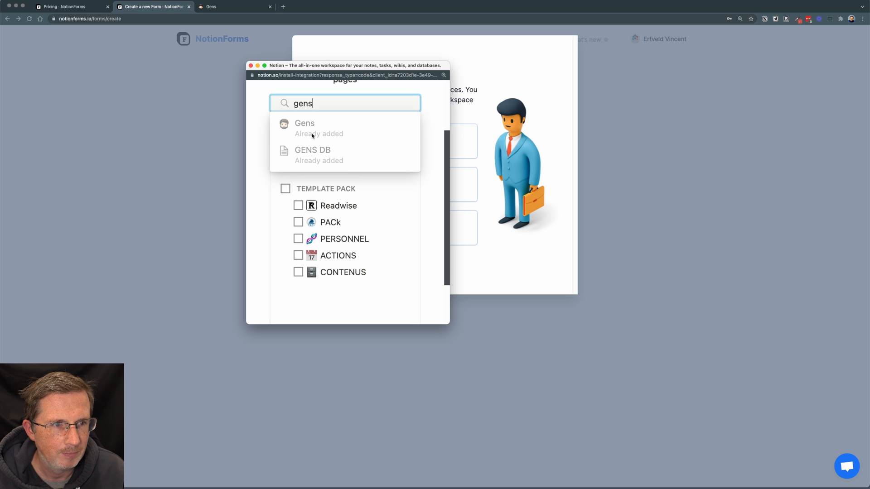
Search the workspace pages for "entités" and add both Entités DB and Entités to the shared pages.
{"action": "left_click", "coordinate": [346, 106]}
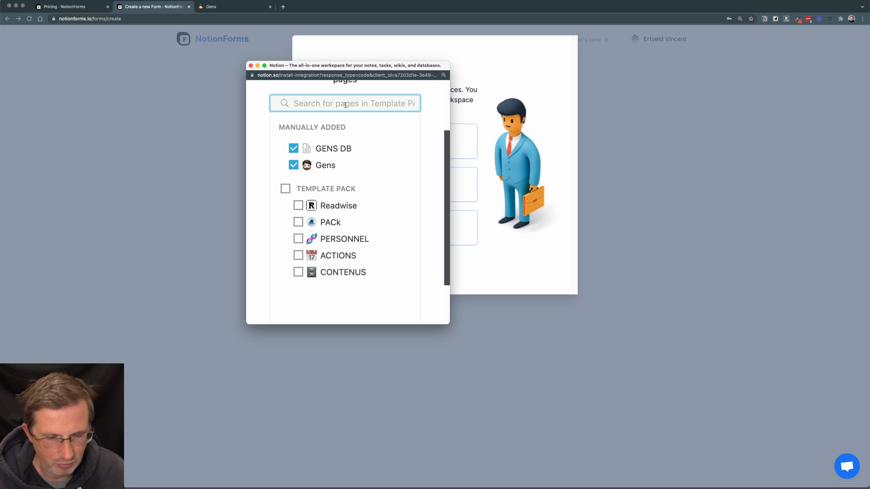
{"action": "type", "text": "entités"}
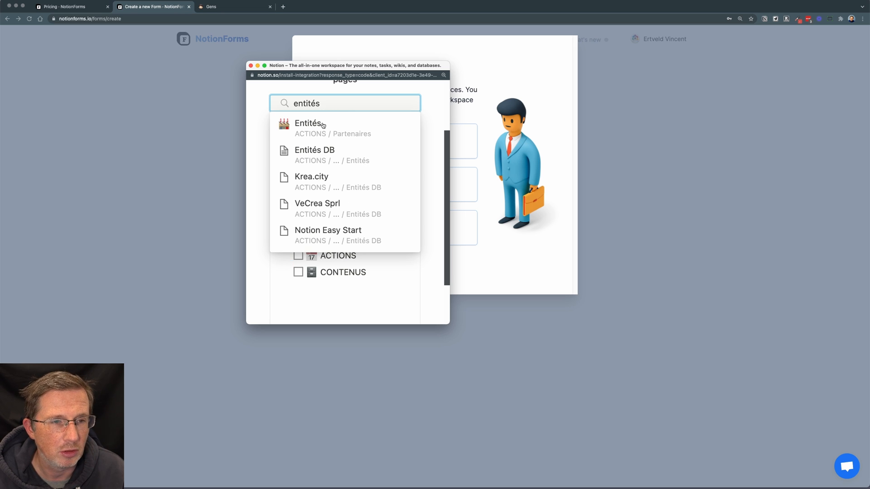
{"action": "left_click", "coordinate": [319, 152]}
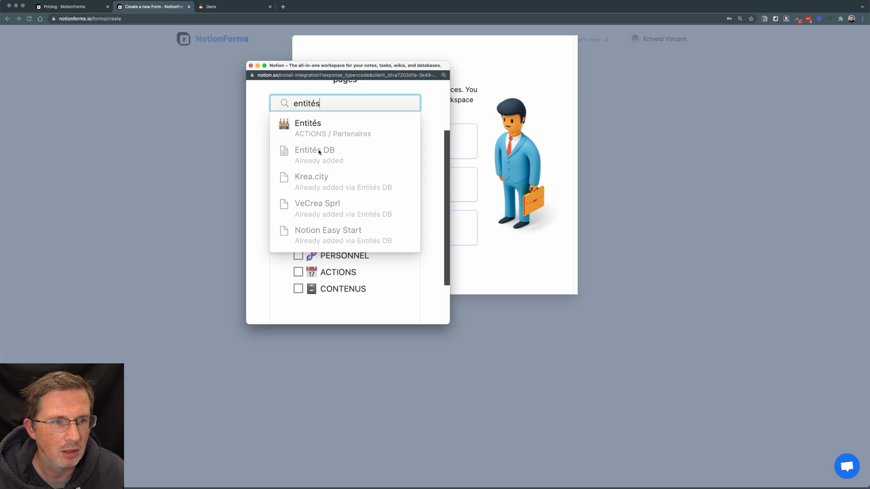
{"action": "left_click", "coordinate": [320, 132]}
{"action": "left_click", "coordinate": [248, 142]}
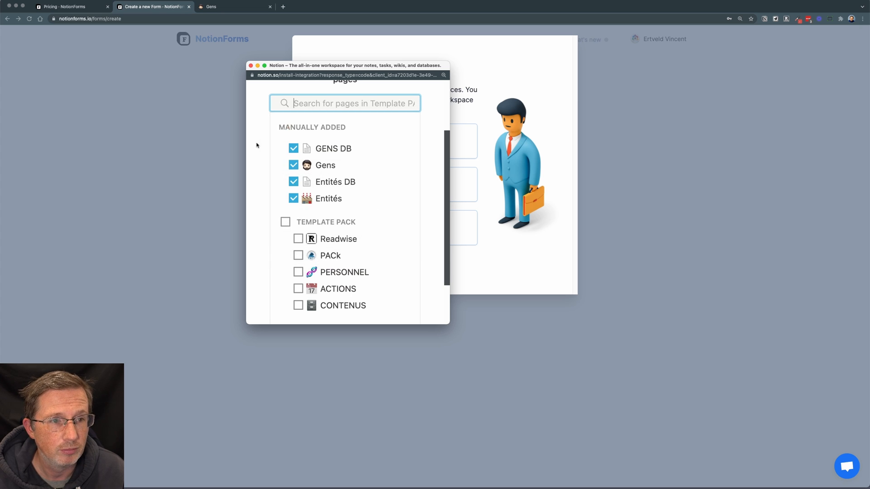
Allow NotionForms access to the selected pages and close the connected workspaces dialog.
{"action": "scroll", "coordinate": [390, 245], "scroll_direction": "down", "scroll_amount": 1}
{"action": "scroll", "coordinate": [393, 254], "scroll_direction": "down", "scroll_amount": 3}
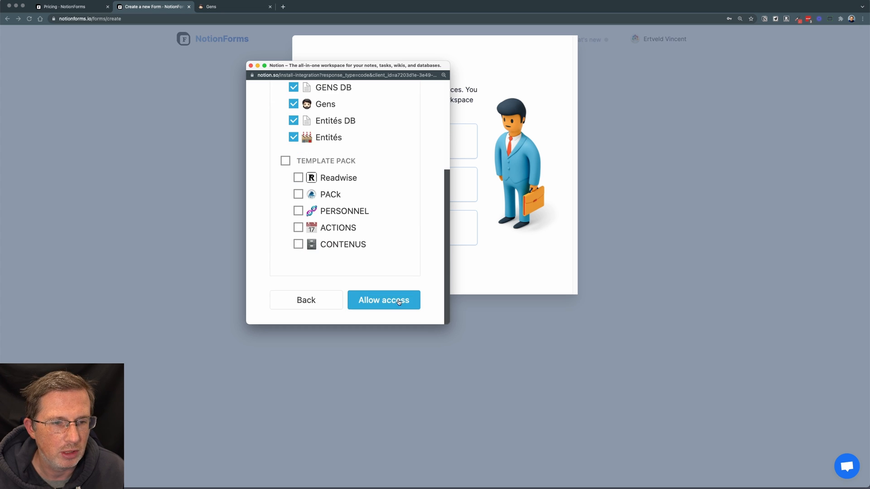
{"action": "left_click", "coordinate": [399, 303]}
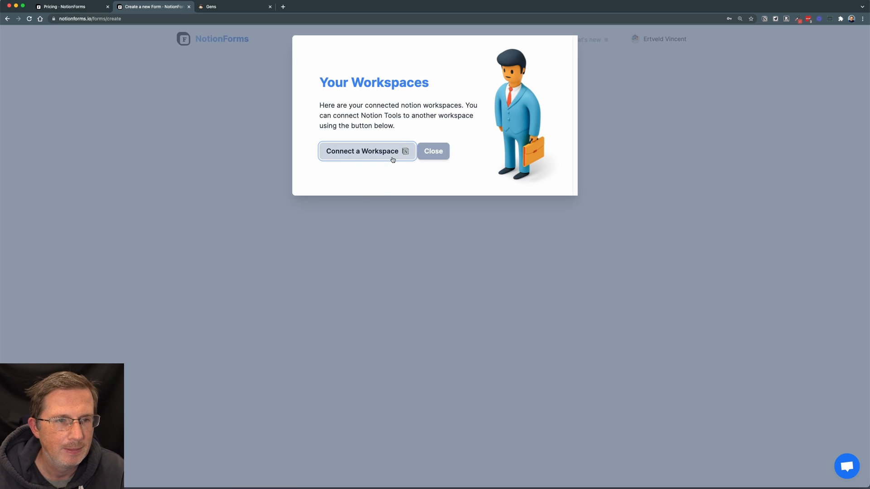
{"action": "left_click", "coordinate": [432, 155]}
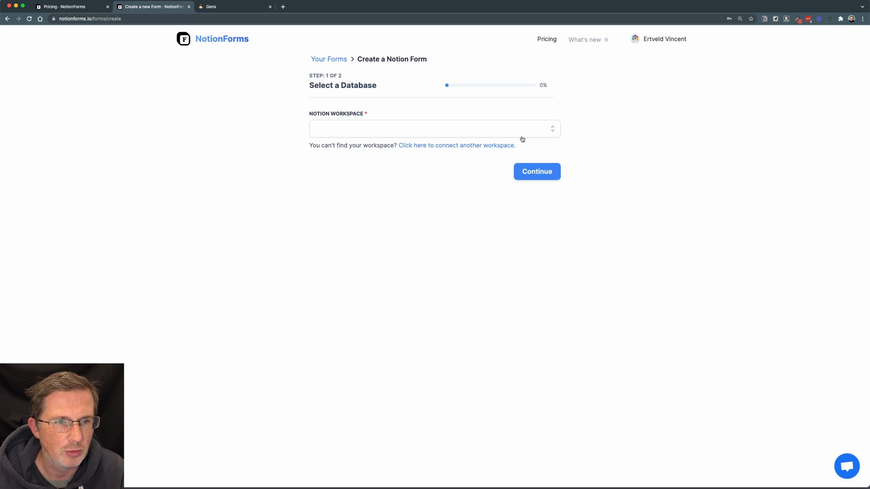
Select Template PACk as the form's Notion workspace and open its list of tables.
{"action": "left_click", "coordinate": [398, 130]}
{"action": "left_click", "coordinate": [391, 180]}
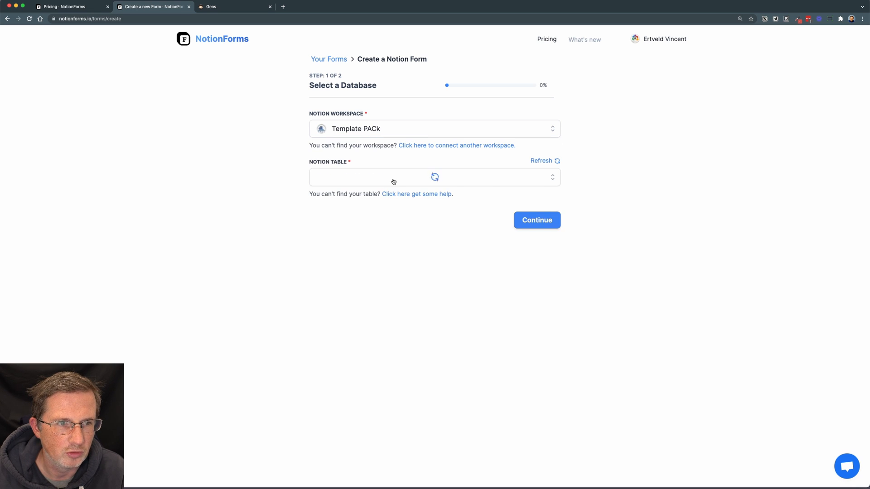
{"action": "left_click", "coordinate": [395, 181]}
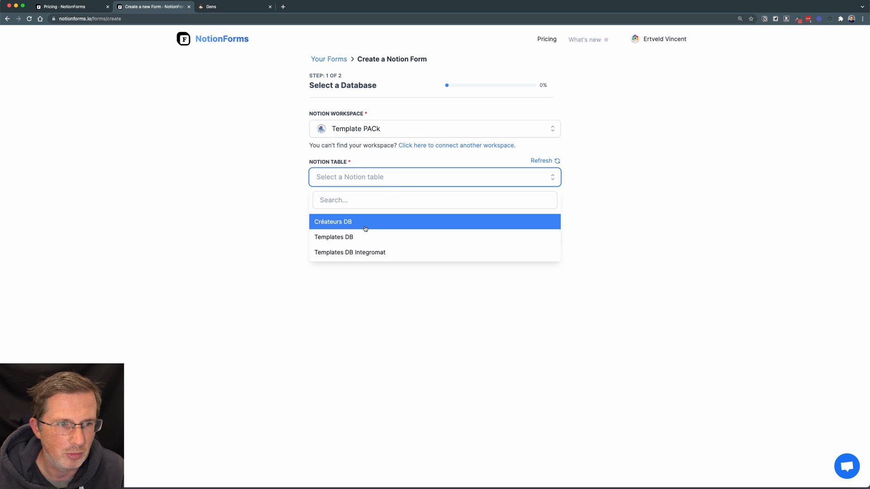
Refresh the Notion table list, choose GENS DB as the form's table and continue to form customization.
{"action": "left_click", "coordinate": [544, 163]}
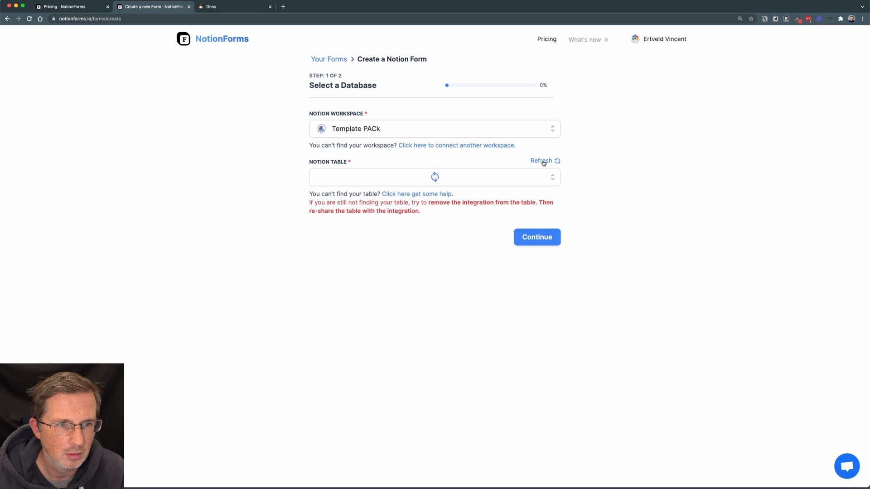
{"action": "left_click", "coordinate": [491, 180]}
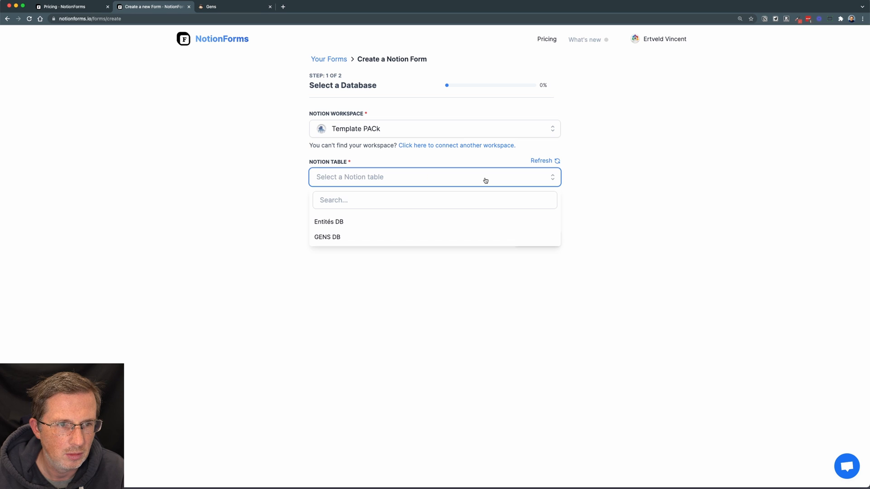
{"action": "left_click", "coordinate": [442, 240]}
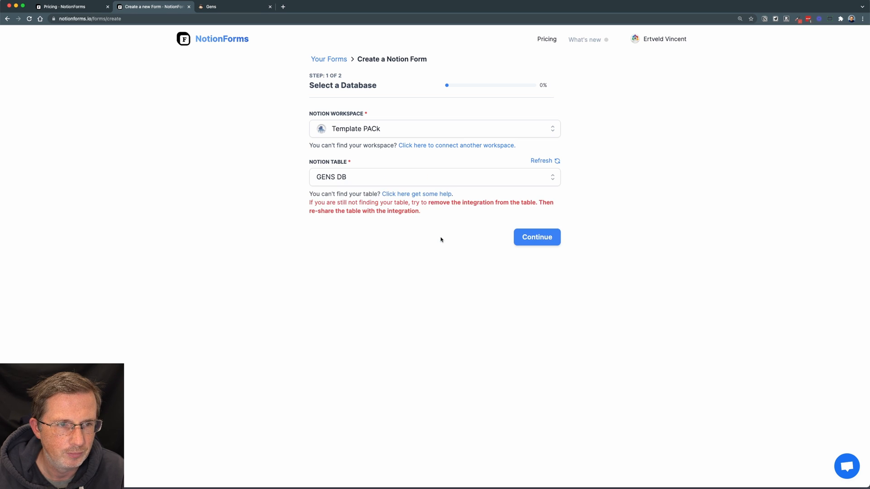
{"action": "left_click", "coordinate": [525, 238]}
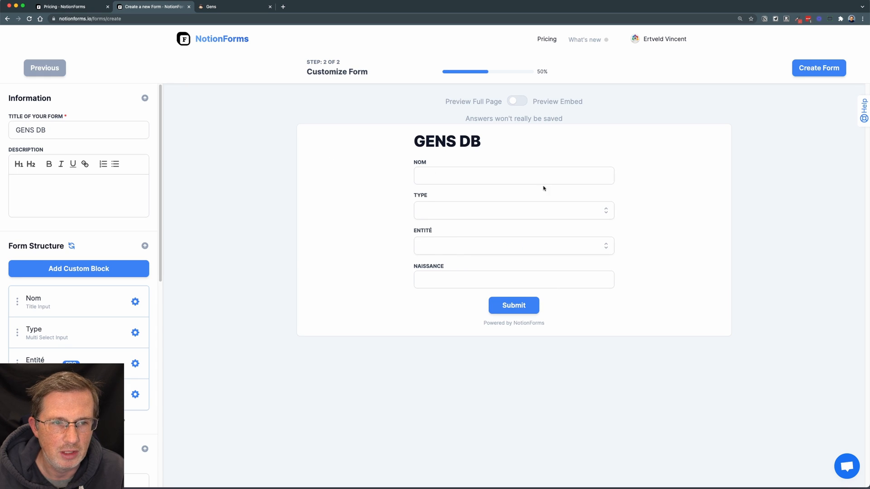
Check the GENS DB columns on the Gens page in Notion, and return to the form preview in NotionForms.
{"action": "left_click", "coordinate": [233, 7]}
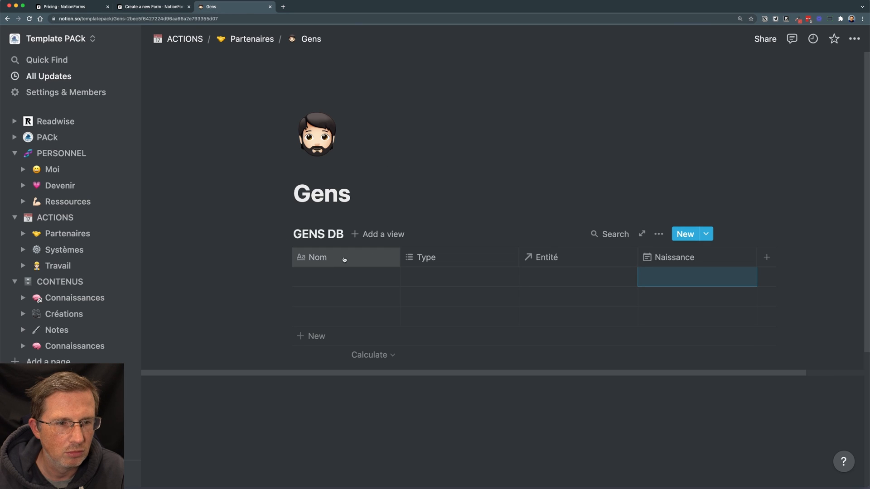
{"action": "left_click", "coordinate": [448, 273]}
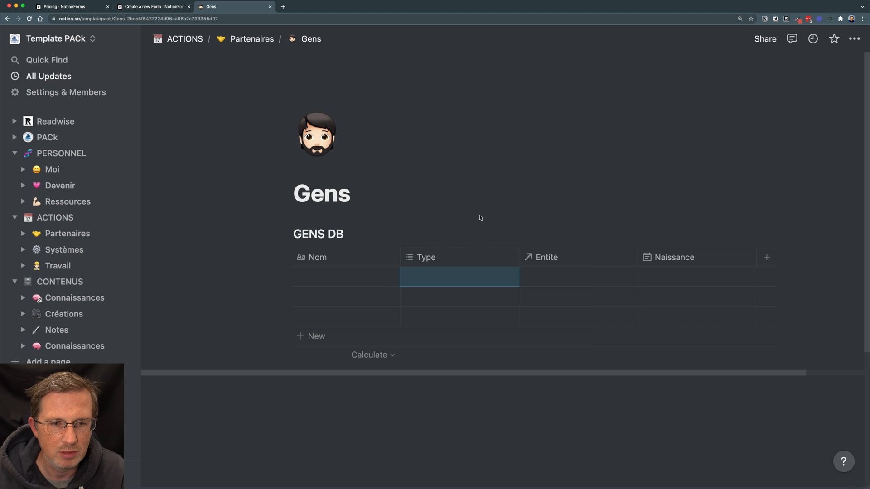
{"action": "key", "text": "Escape"}
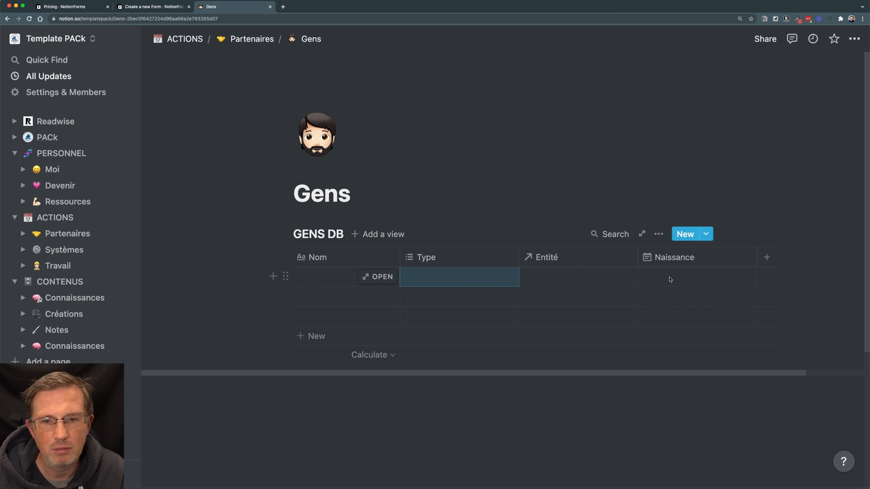
{"action": "left_click", "coordinate": [167, 7]}
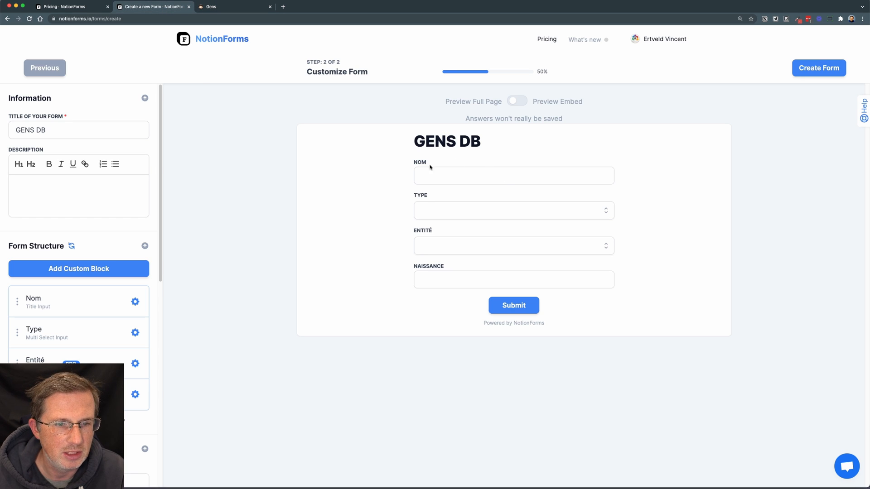
Check the choices offered by the Type and Entité fields in the GENS DB form preview.
{"action": "left_click", "coordinate": [590, 210]}
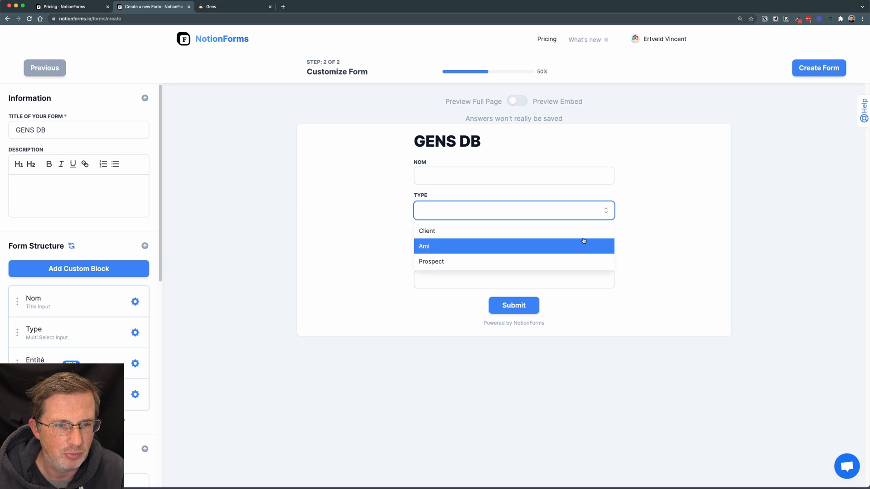
{"action": "left_click", "coordinate": [680, 221]}
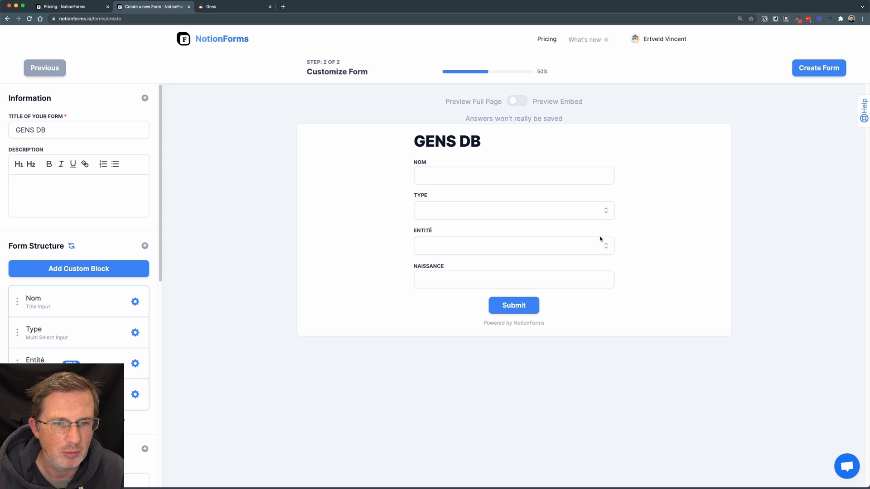
{"action": "left_click", "coordinate": [599, 246]}
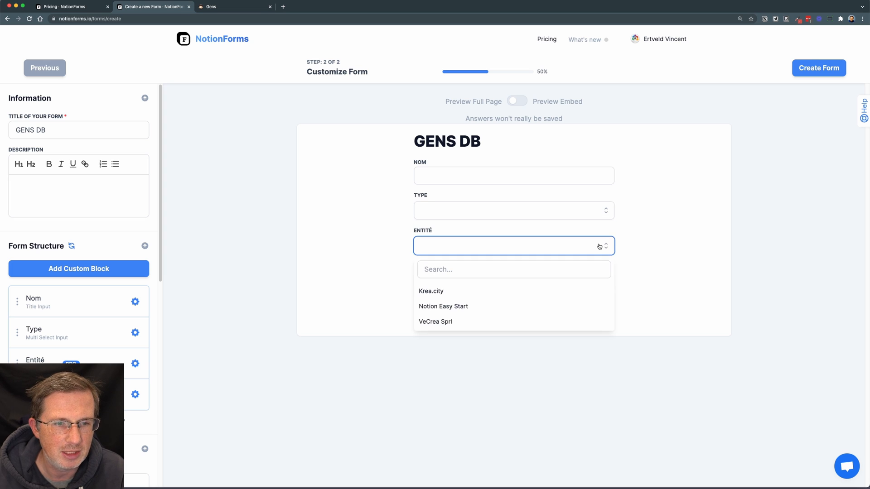
{"action": "left_click", "coordinate": [673, 269]}
Check the Entités DB table on the Entités page under Partenaires in Notion, and return to the form preview in NotionForms.
{"action": "left_click", "coordinate": [222, 6]}
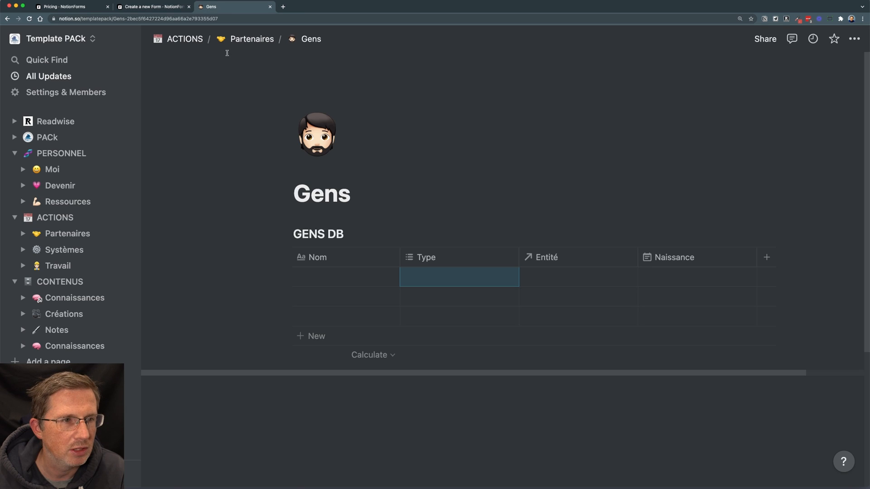
{"action": "left_click", "coordinate": [240, 39]}
{"action": "left_click", "coordinate": [328, 235]}
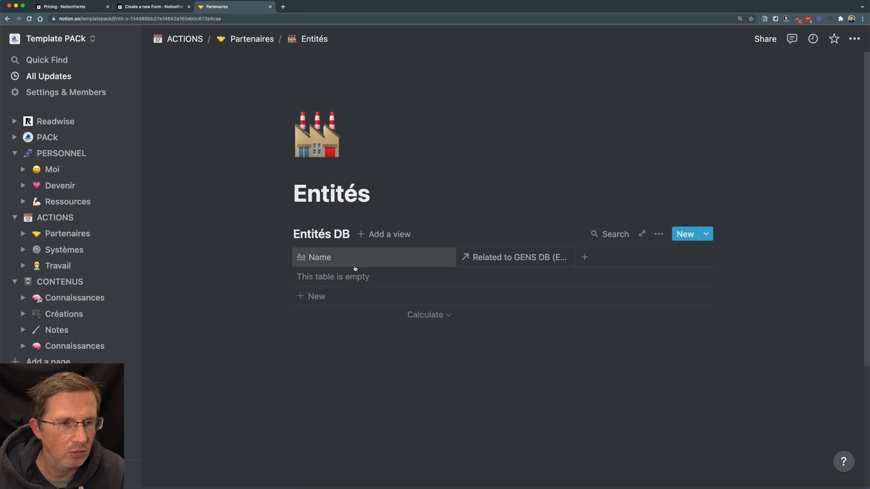
{"action": "left_click", "coordinate": [150, 7]}
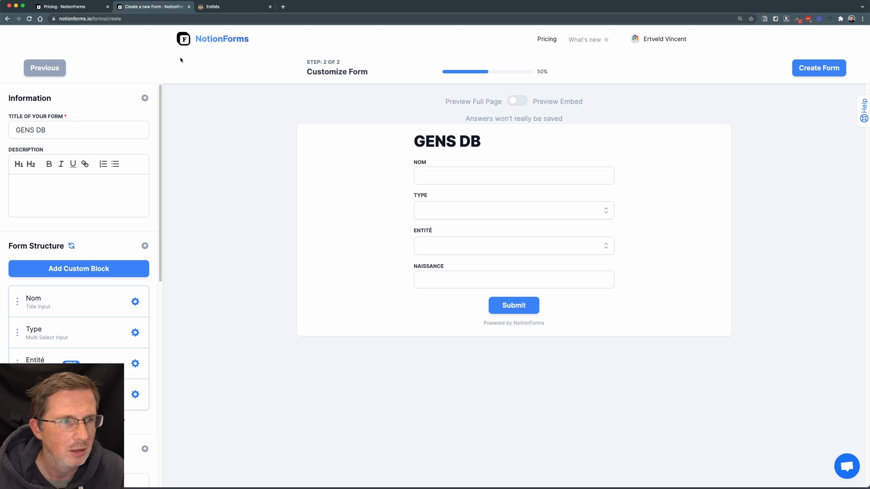
Check the Naissance date picker in the form preview against the GENS DB columns on Notion's Gens page, ending back in NotionForms.
{"action": "left_click", "coordinate": [488, 278]}
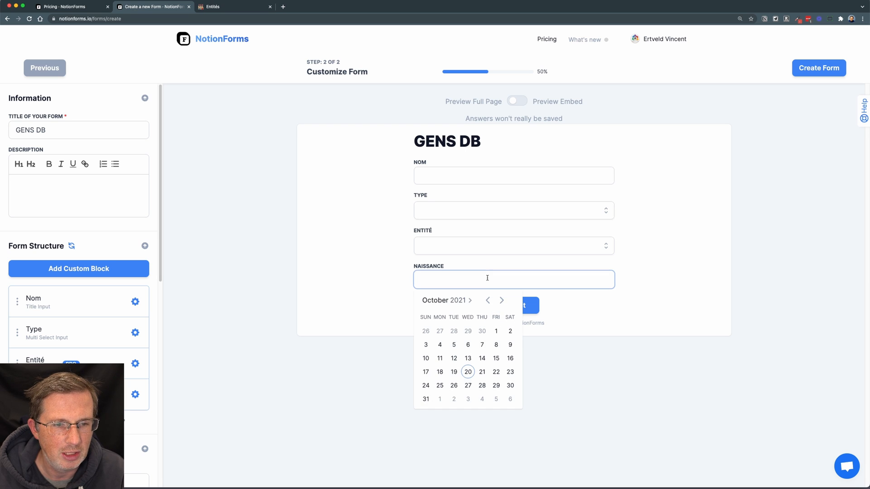
{"action": "left_click", "coordinate": [639, 278]}
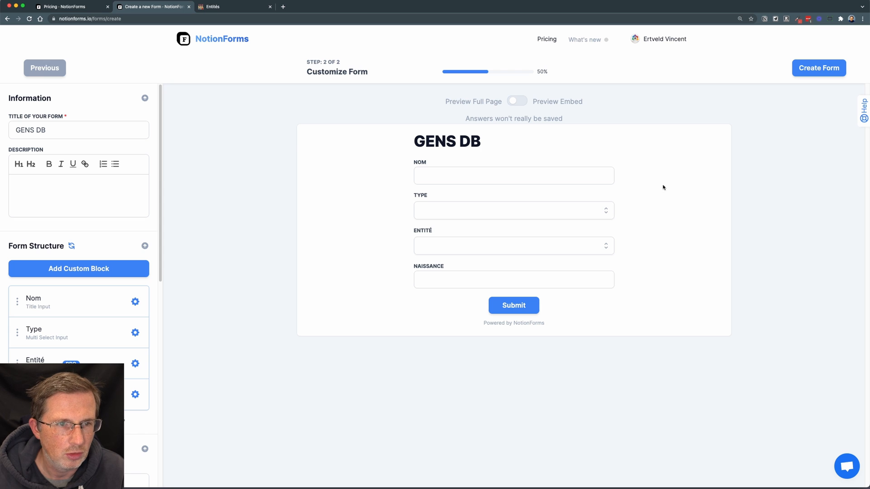
{"action": "left_click", "coordinate": [228, 5]}
{"action": "left_click", "coordinate": [243, 39]}
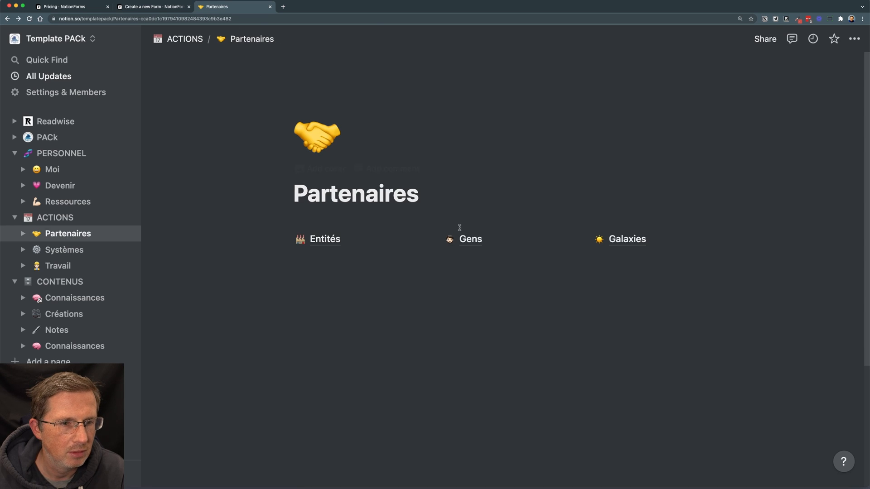
{"action": "left_click", "coordinate": [470, 239]}
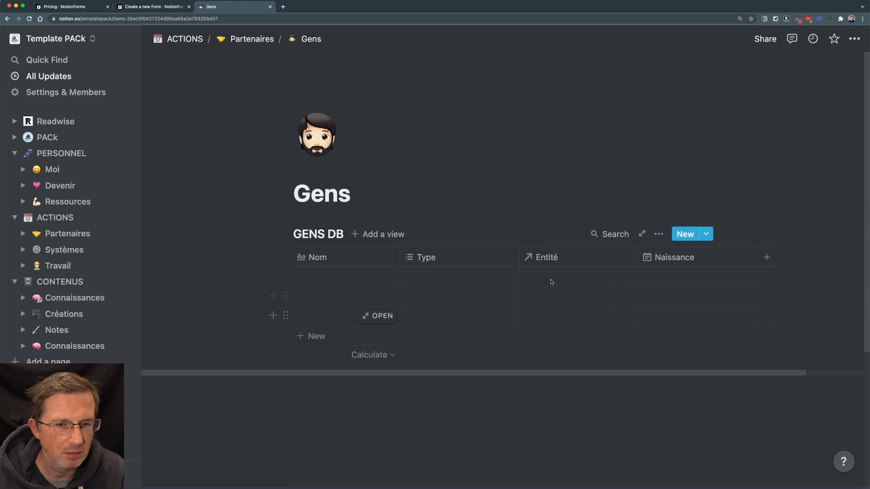
{"action": "left_click", "coordinate": [149, 6]}
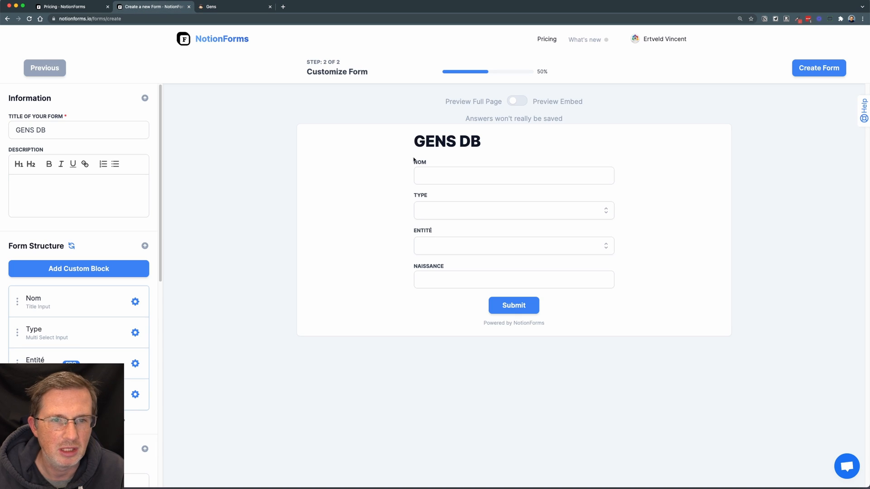
Create the GENS DB form, read the notice about its Pro features and dismiss it.
{"action": "left_click", "coordinate": [817, 74]}
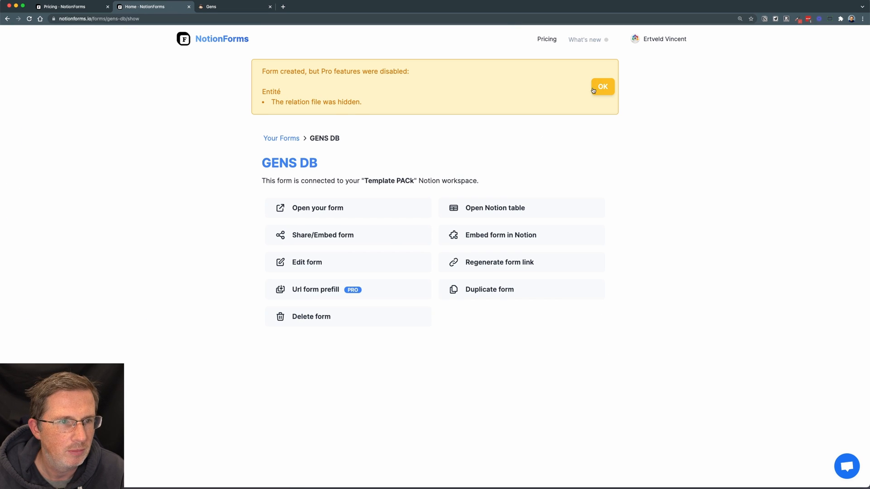
{"action": "left_click_drag", "start_coordinate": [263, 70], "coordinate": [401, 101]}
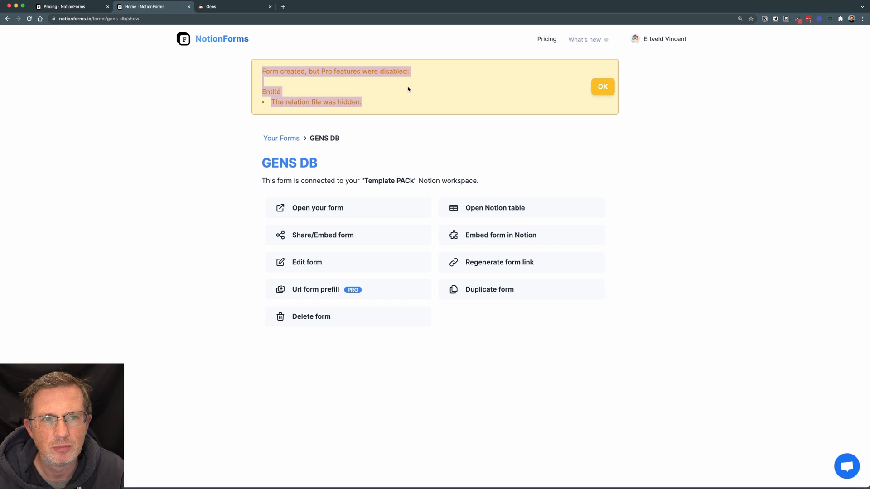
{"action": "left_click", "coordinate": [354, 104]}
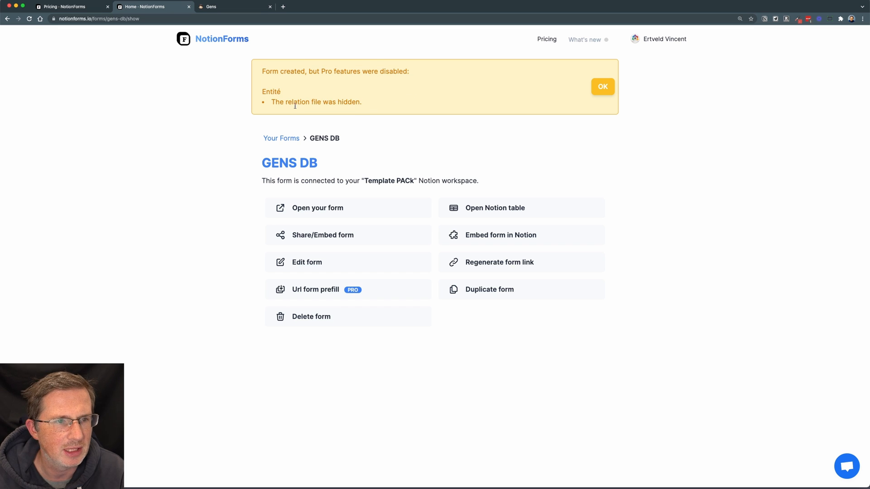
{"action": "left_click", "coordinate": [593, 92]}
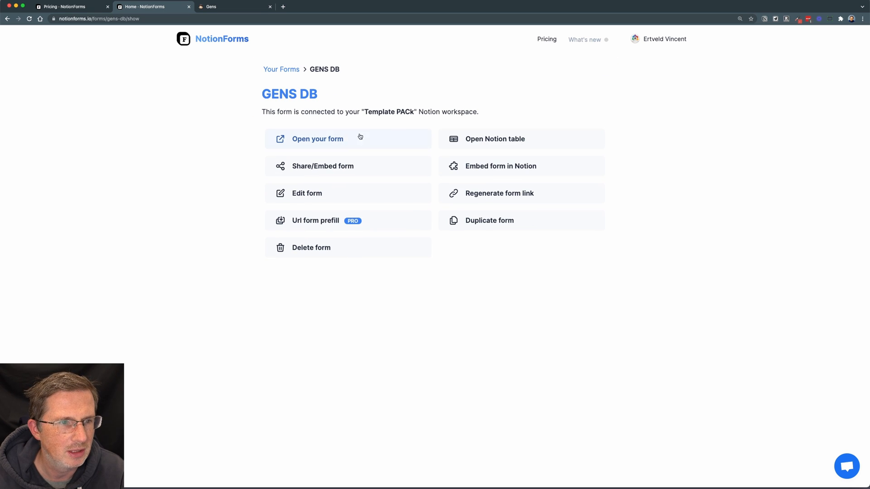
Open the form's share and embed options and read the instructions for embedding it in a Notion page.
{"action": "left_click", "coordinate": [340, 168]}
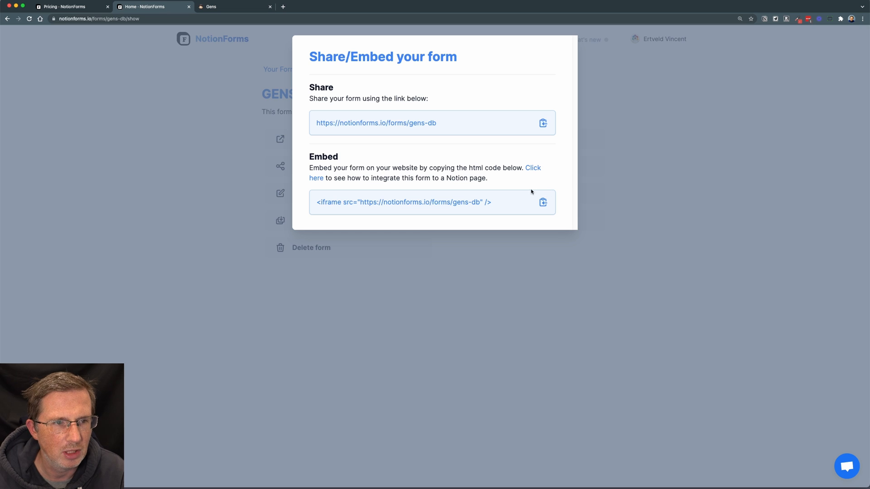
{"action": "left_click_drag", "start_coordinate": [365, 168], "coordinate": [486, 179]}
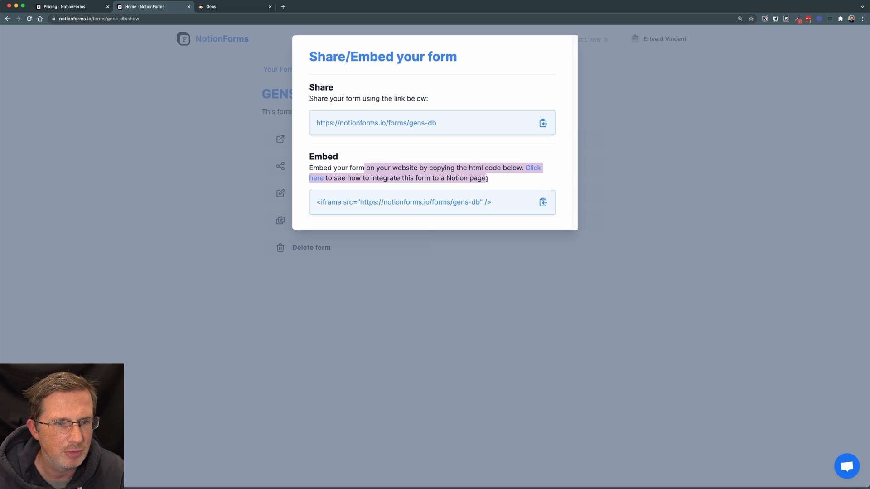
{"action": "left_click", "coordinate": [487, 179]}
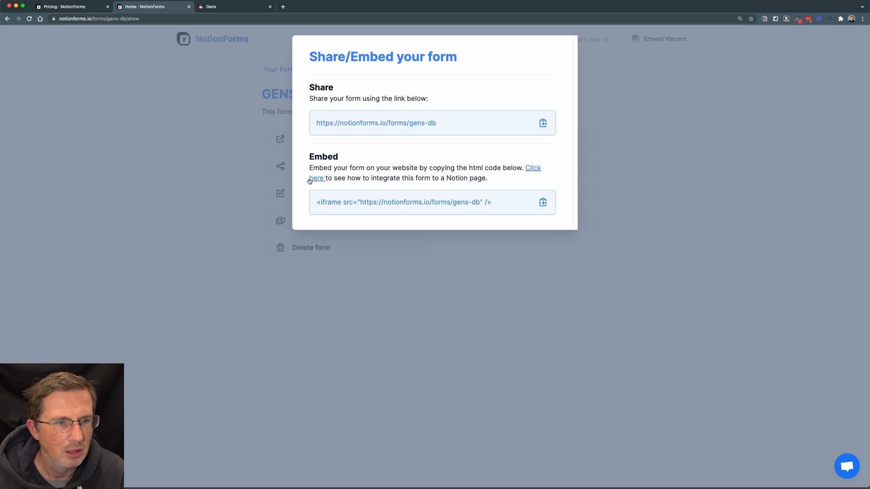
{"action": "left_click", "coordinate": [531, 170]}
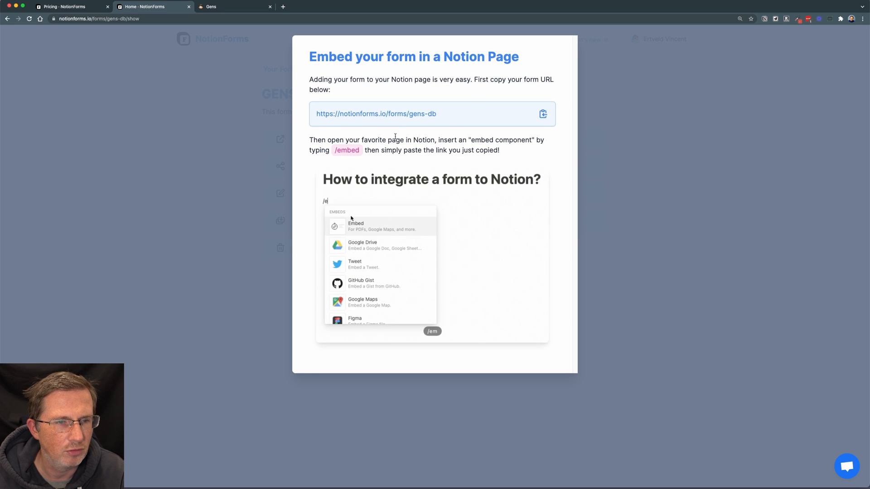
{"action": "left_click", "coordinate": [590, 100]}
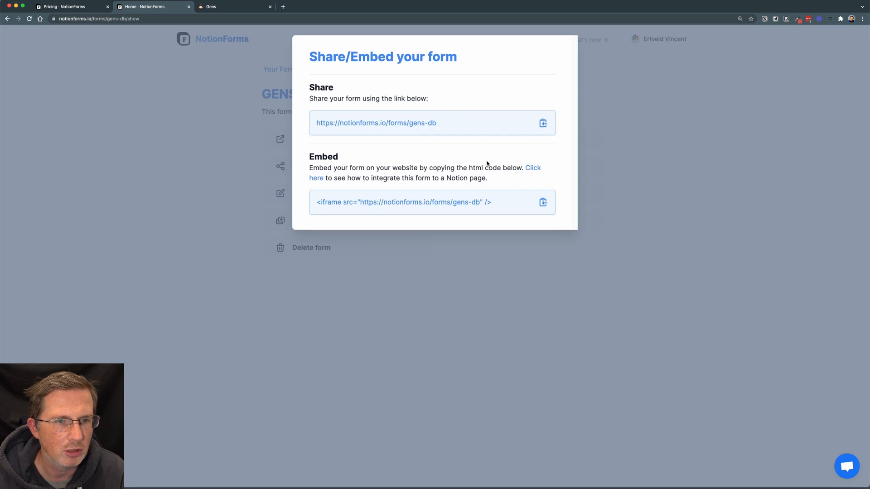
On the Gens page in Notion, insert an embed block above the GENS DB table using the form's notionforms.io/forms/gens-db link.
{"action": "left_click", "coordinate": [208, 6]}
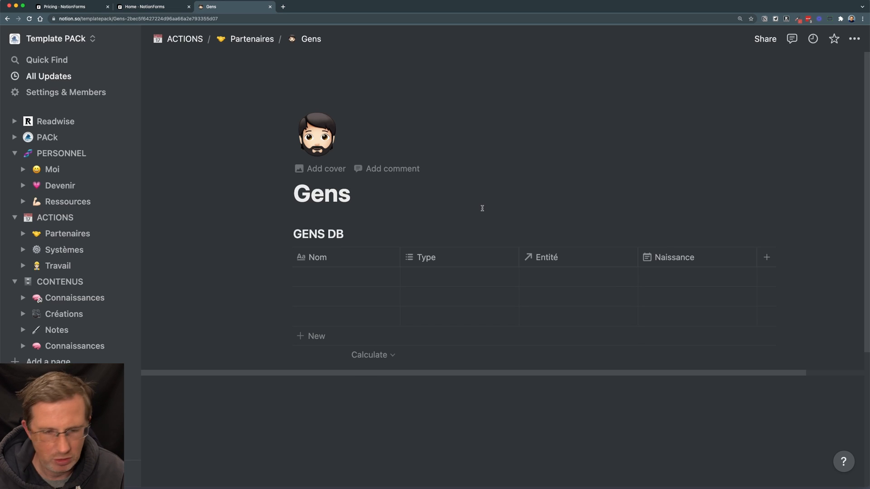
{"action": "key", "text": "Return"}
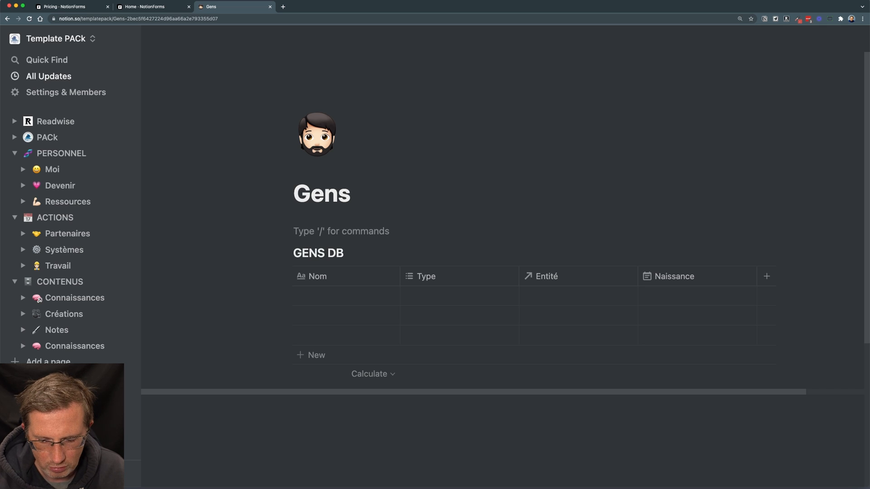
{"action": "type", "text": "/embed"}
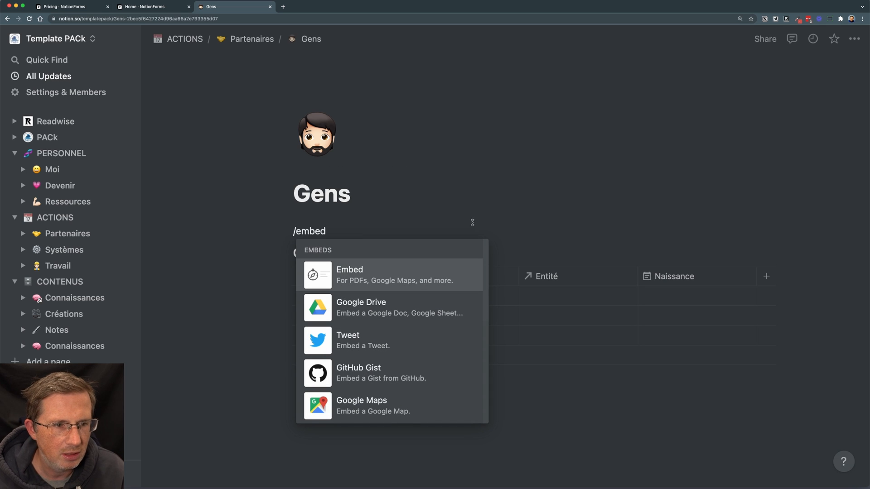
{"action": "left_click", "coordinate": [427, 271]}
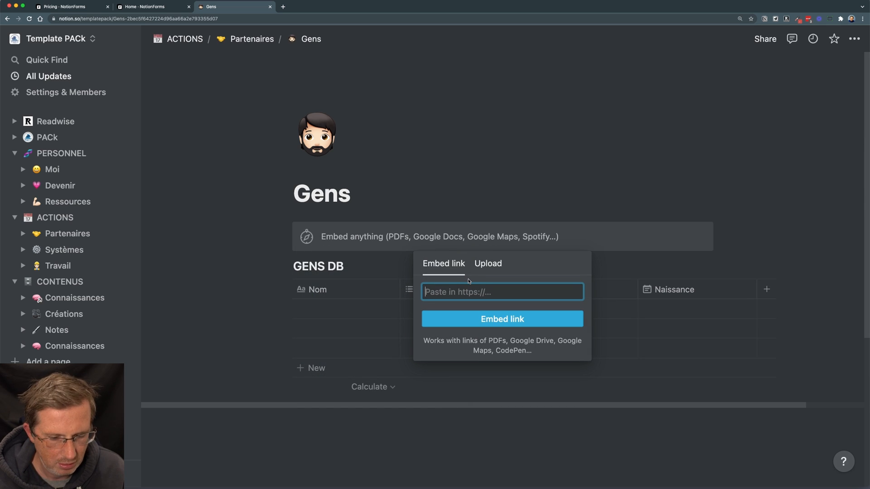
{"action": "type", "text": "https://notionforms.io/forms/gens-db\""}
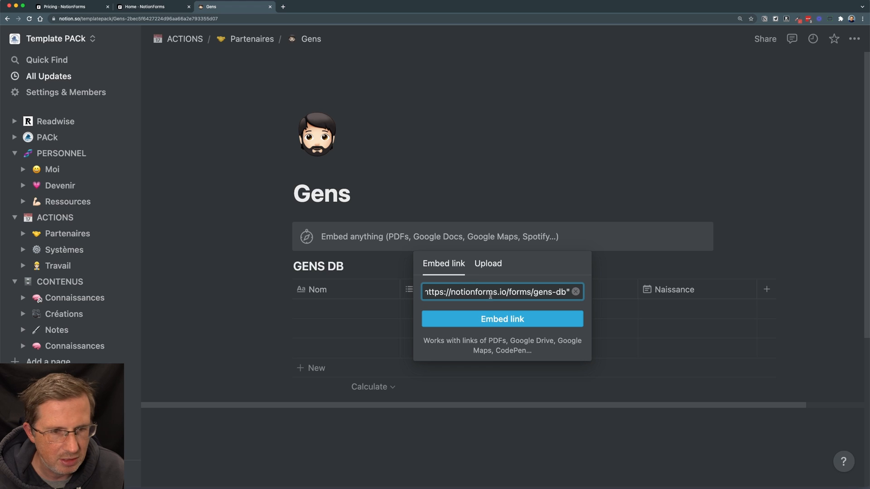
{"action": "left_click", "coordinate": [497, 320]}
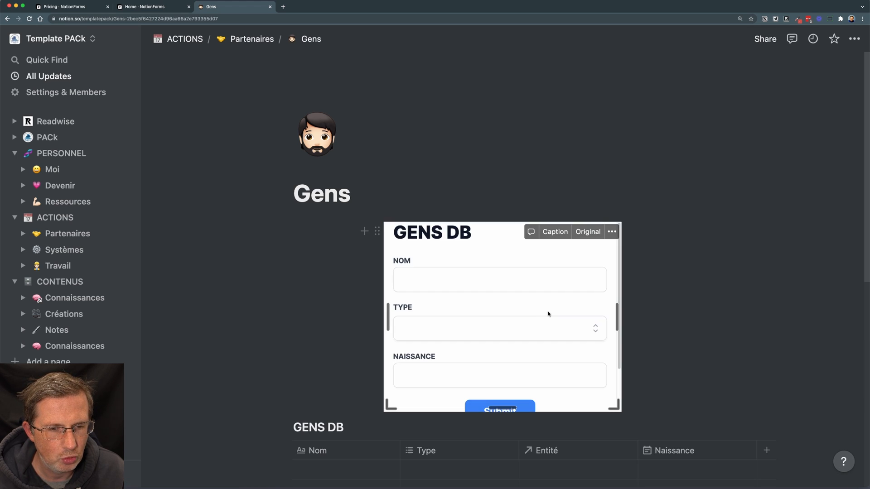
Enlarge the embedded form's height to show its Submit button and widen the embed on the Gens page.
{"action": "scroll", "coordinate": [670, 301], "scroll_direction": "down", "scroll_amount": 1}
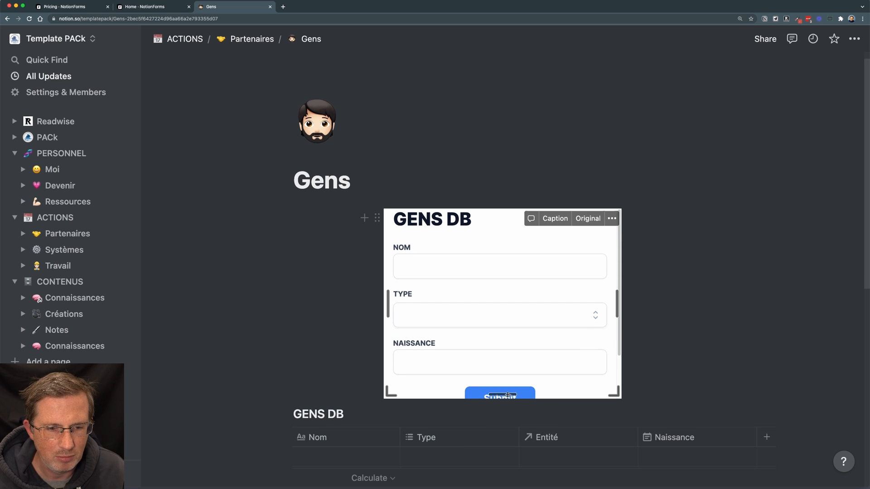
{"action": "left_click_drag", "start_coordinate": [507, 395], "coordinate": [503, 443]}
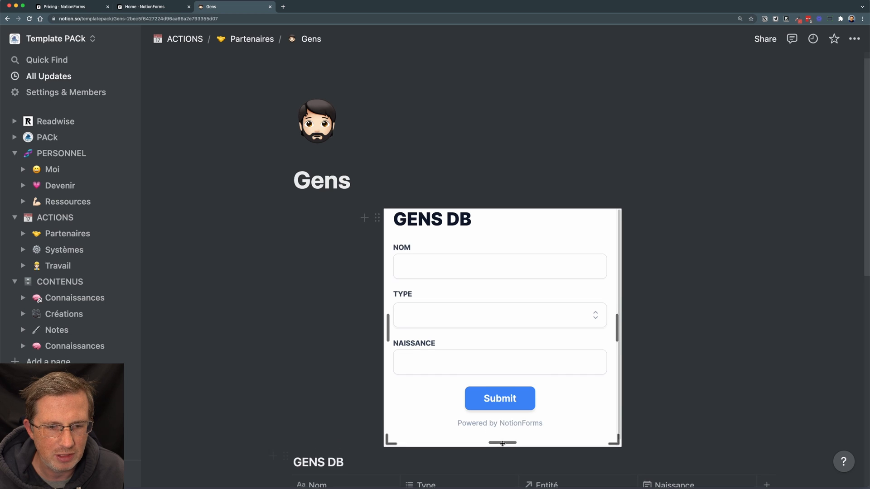
{"action": "scroll", "coordinate": [542, 278], "scroll_direction": "down", "scroll_amount": 3}
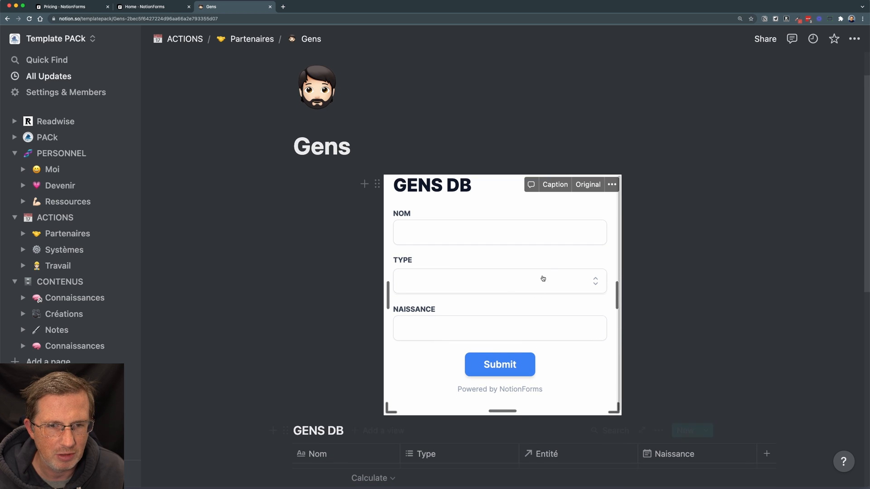
{"action": "left_click_drag", "start_coordinate": [388, 296], "coordinate": [351, 293]}
{"action": "scroll", "coordinate": [578, 371], "scroll_direction": "down", "scroll_amount": 4}
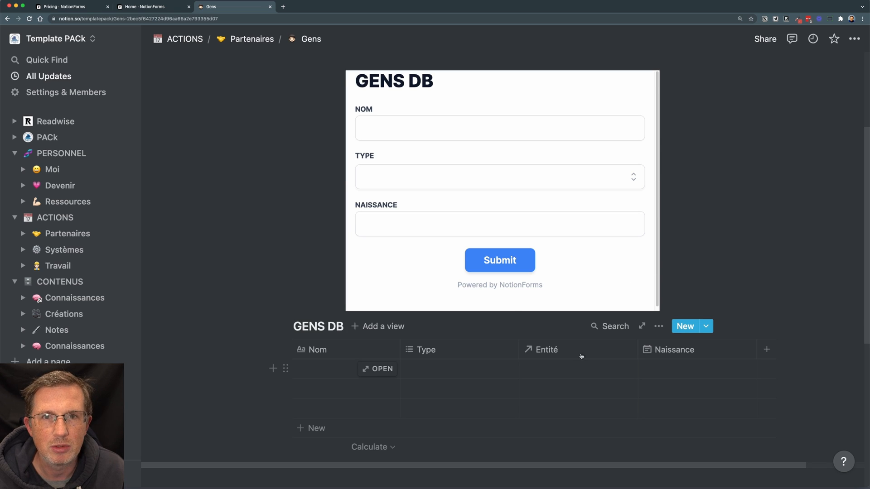
Enter the person's surname as NOM in the embedded GENS DB form and select the types Client and Ami.
{"action": "left_click", "coordinate": [526, 127]}
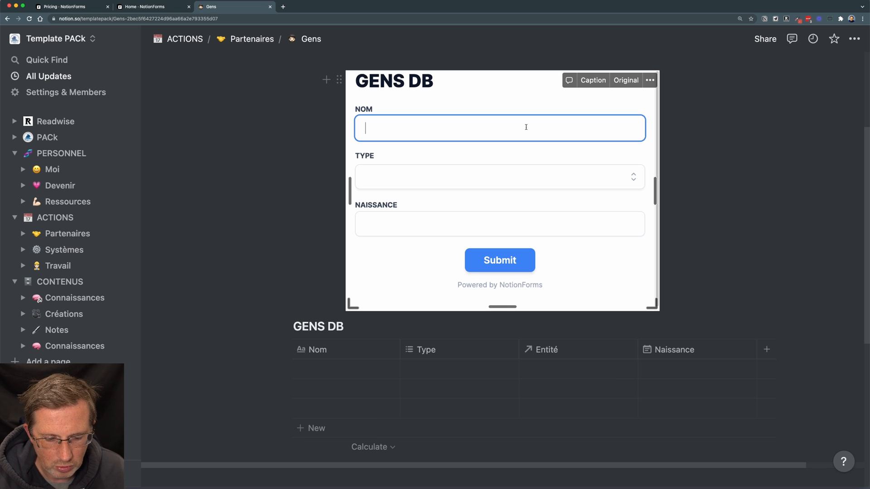
{"action": "type", "text": "Ertveld"}
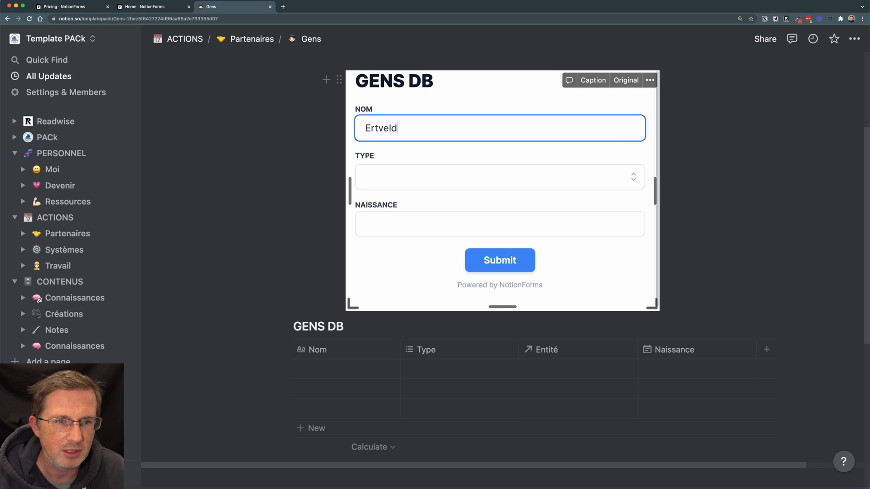
{"action": "left_click", "coordinate": [501, 177]}
{"action": "left_click", "coordinate": [452, 209]}
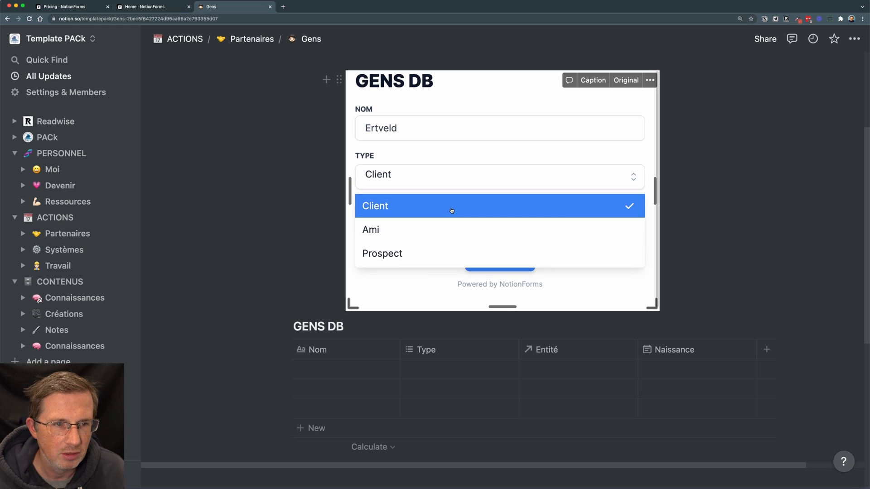
{"action": "left_click", "coordinate": [446, 229]}
{"action": "left_click", "coordinate": [509, 162]}
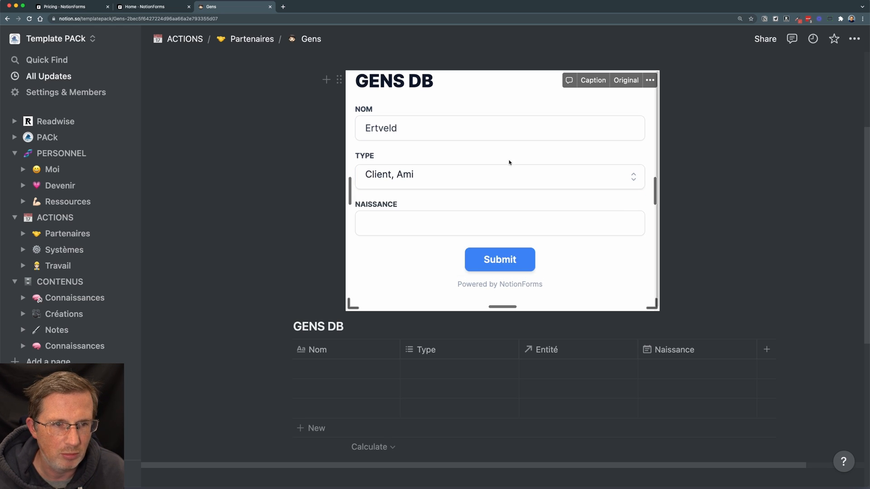
Pick a birth date for NAISSANCE in the embedded form and submit the entry.
{"action": "left_click", "coordinate": [442, 223]}
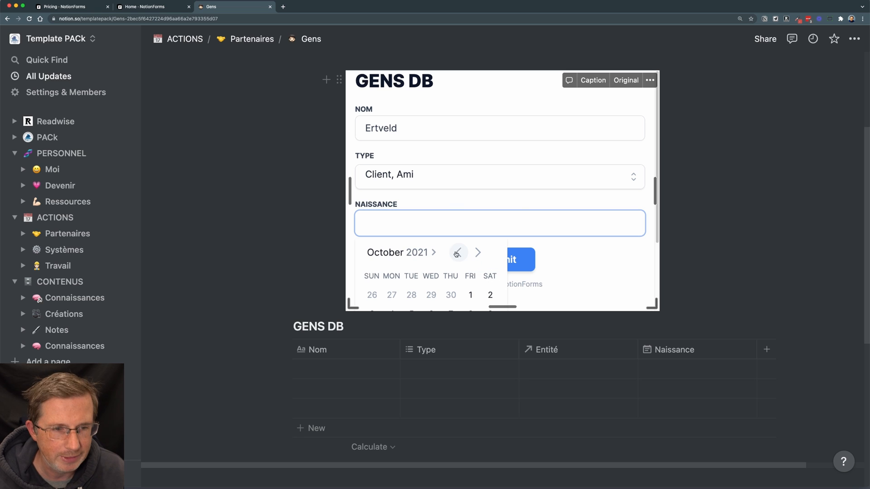
{"action": "scroll", "coordinate": [453, 252], "scroll_direction": "down", "scroll_amount": 3}
{"action": "left_click", "coordinate": [466, 263]}
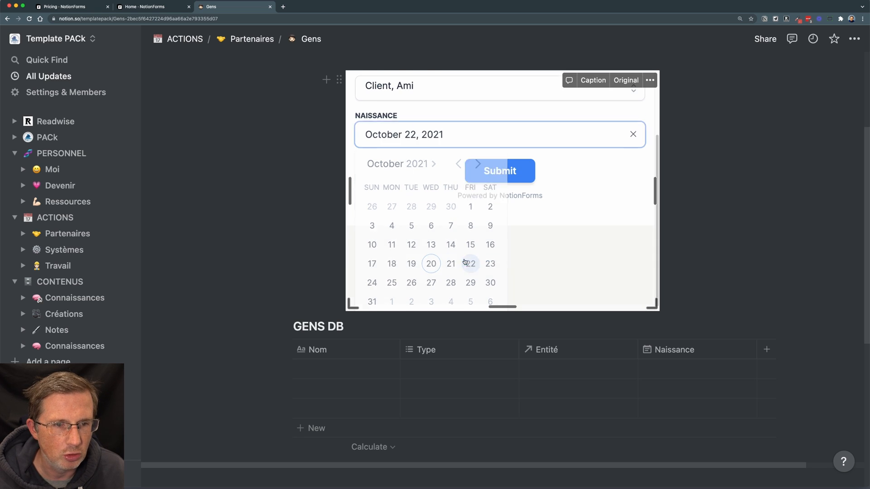
{"action": "left_click", "coordinate": [373, 306]}
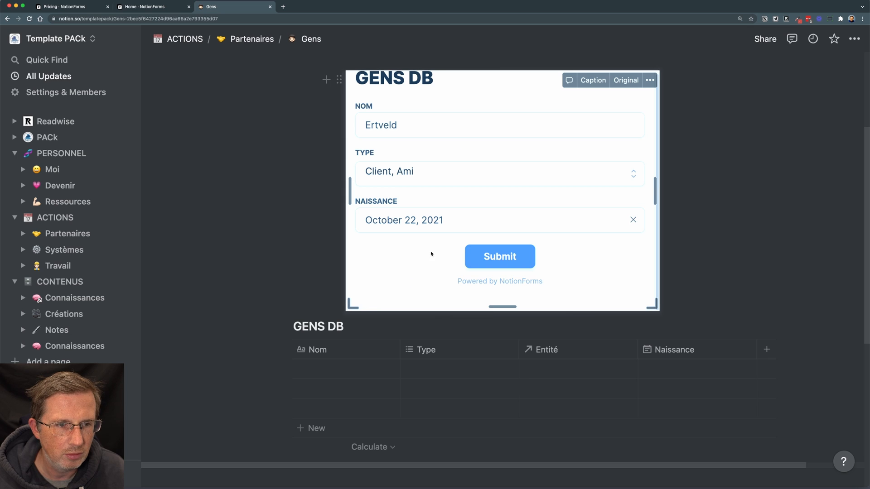
{"action": "left_click", "coordinate": [487, 257]}
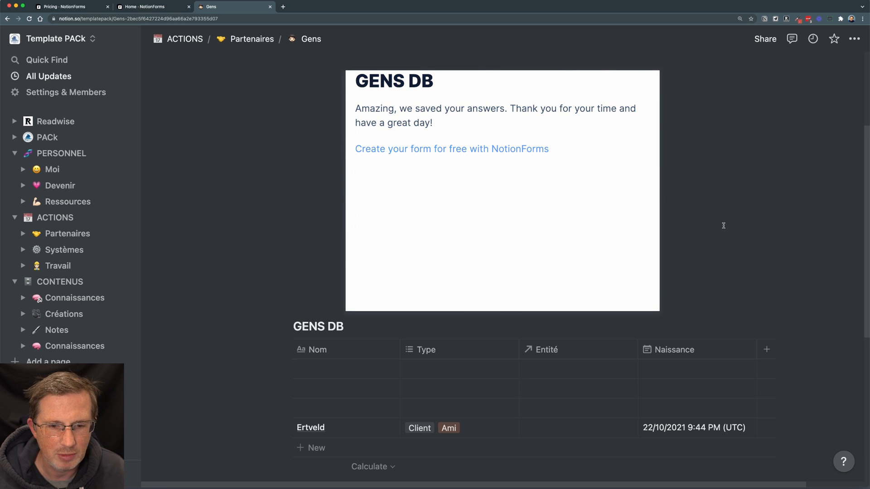
Delete the three empty rows above the submitted entry in the GENS DB table.
{"action": "scroll", "coordinate": [683, 196], "scroll_direction": "down", "scroll_amount": 3}
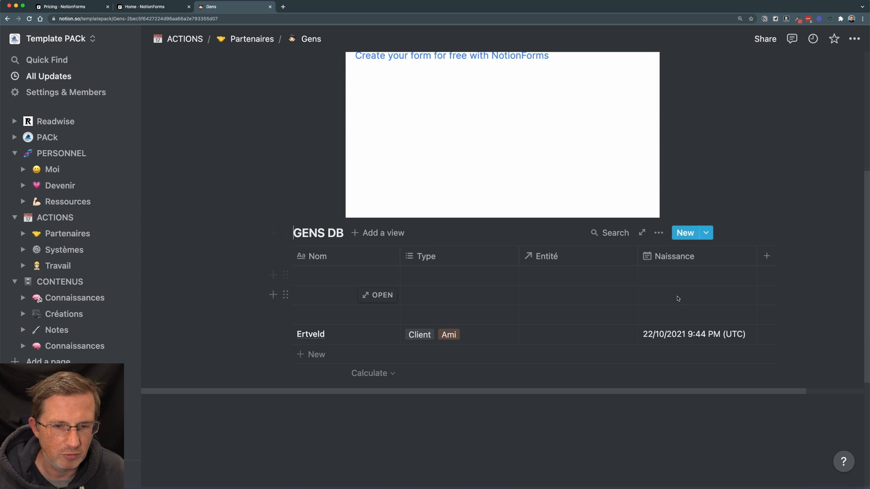
{"action": "left_click_drag", "start_coordinate": [239, 272], "coordinate": [430, 320]}
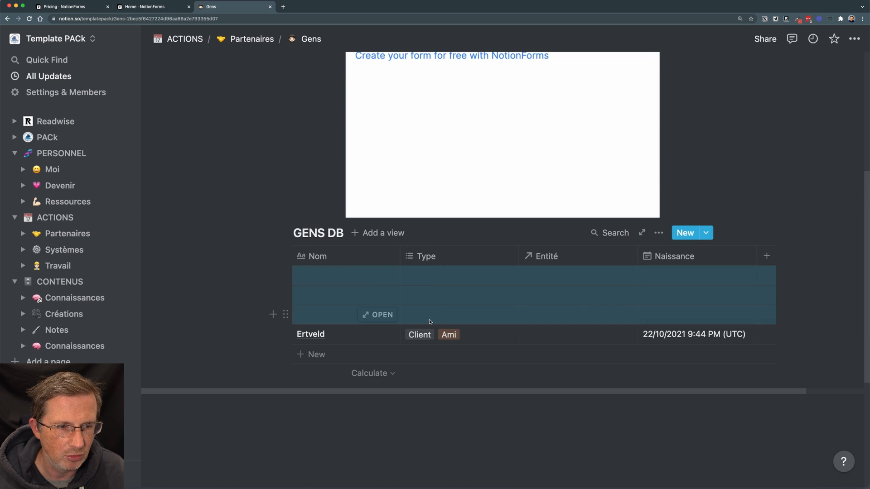
{"action": "right_click", "coordinate": [429, 322]}
{"action": "left_click", "coordinate": [460, 358]}
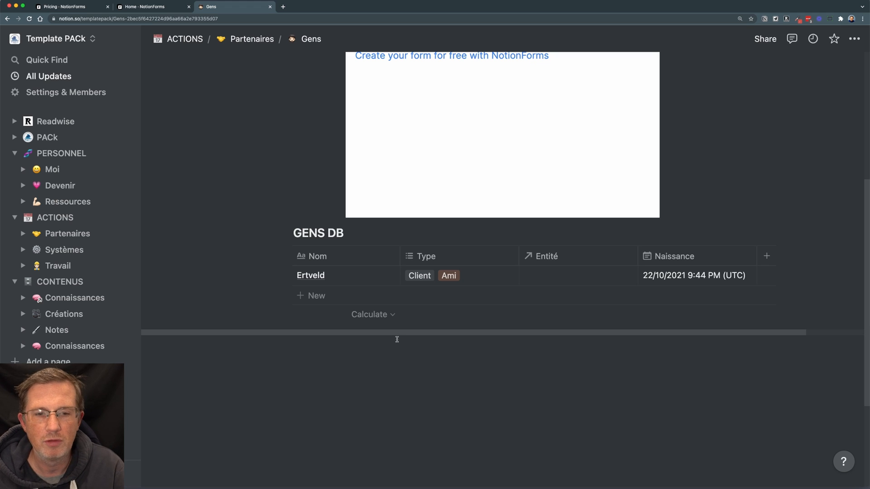
Link the submitted entry to Krea.city in the Entité column of the GENS DB table.
{"action": "left_click", "coordinate": [550, 277]}
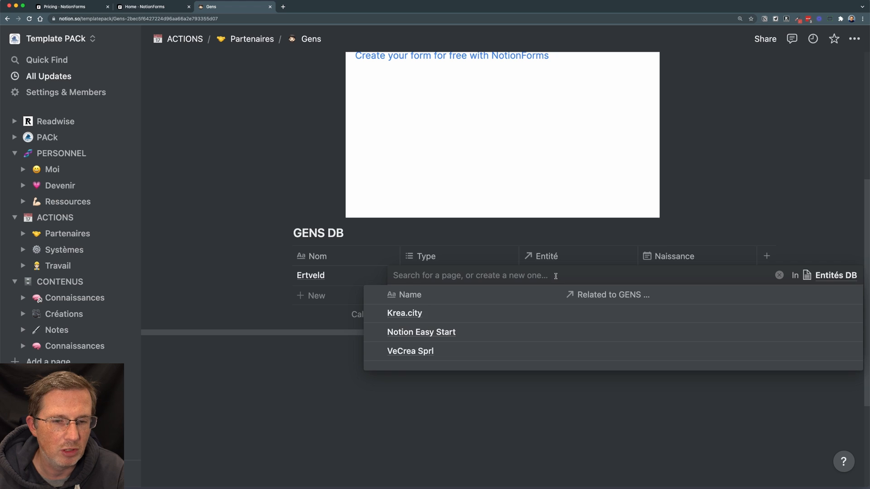
{"action": "left_click", "coordinate": [435, 313]}
{"action": "left_click", "coordinate": [749, 217]}
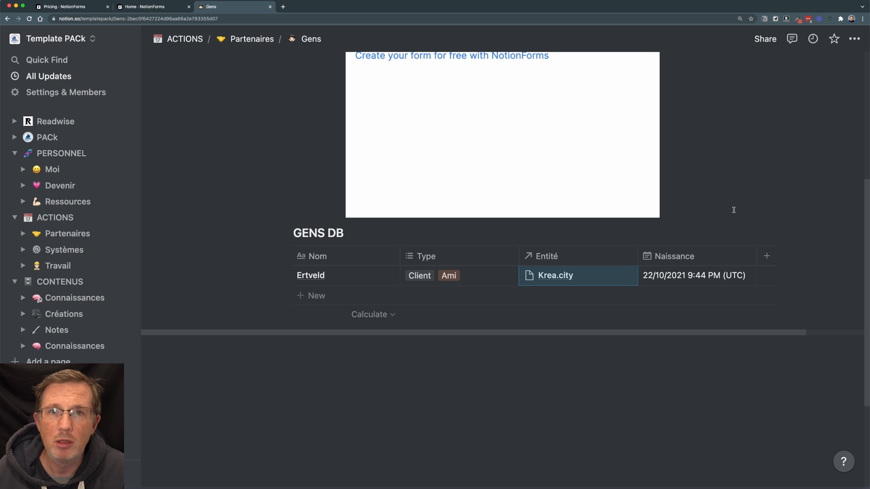
{"action": "scroll", "coordinate": [514, 203], "scroll_direction": "up", "scroll_amount": 3}
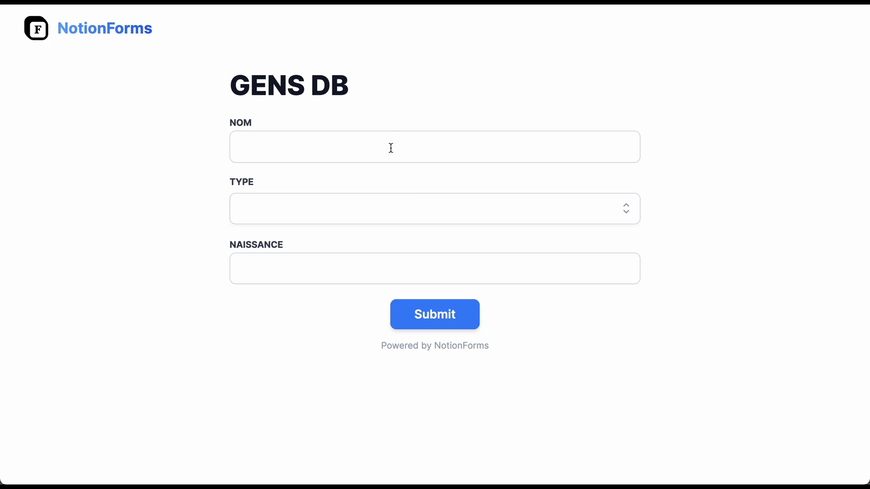
Submit an entry with NOM Albert Einstein and type Ami on the form's standalone NotionForms page, and return to the Gens page in Notion.
{"action": "left_click", "coordinate": [391, 148]}
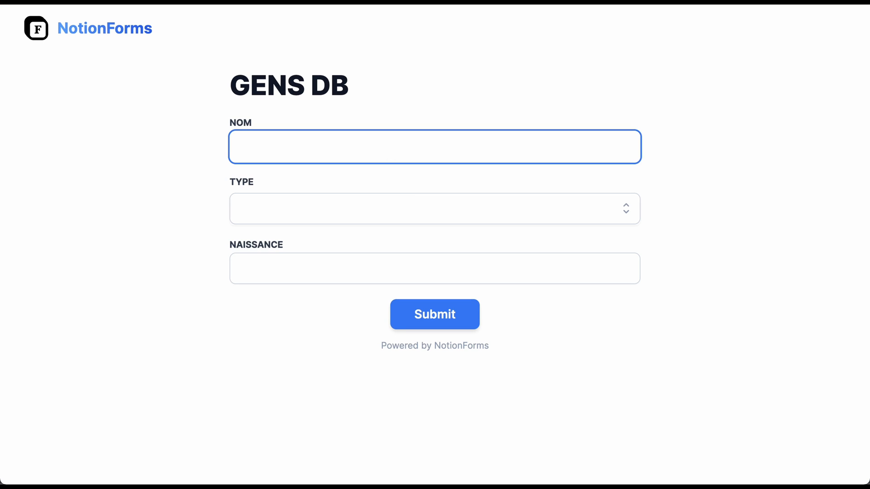
{"action": "type", "text": "Albert Einstein"}
{"action": "left_click", "coordinate": [351, 206]}
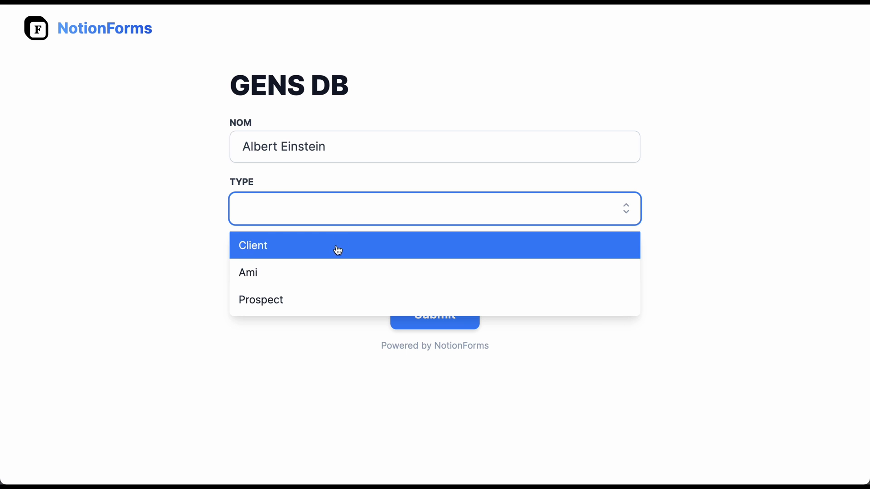
{"action": "left_click", "coordinate": [334, 273]}
{"action": "left_click", "coordinate": [170, 276]}
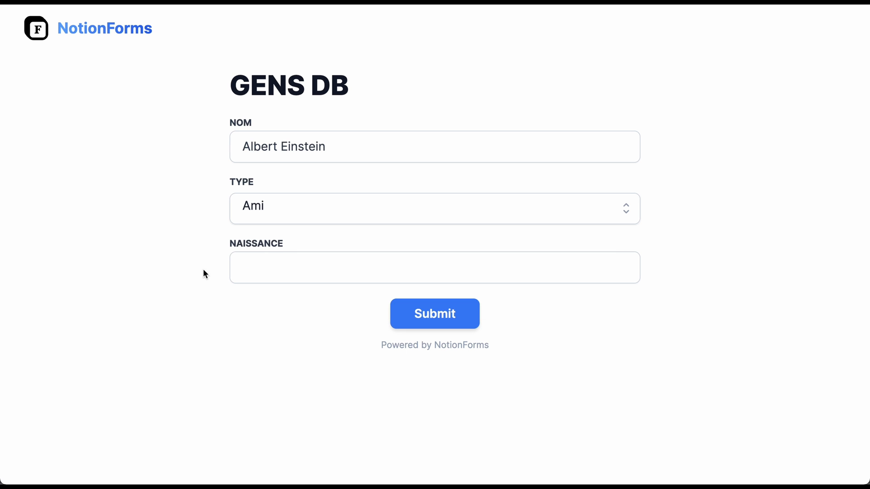
{"action": "left_click", "coordinate": [440, 303]}
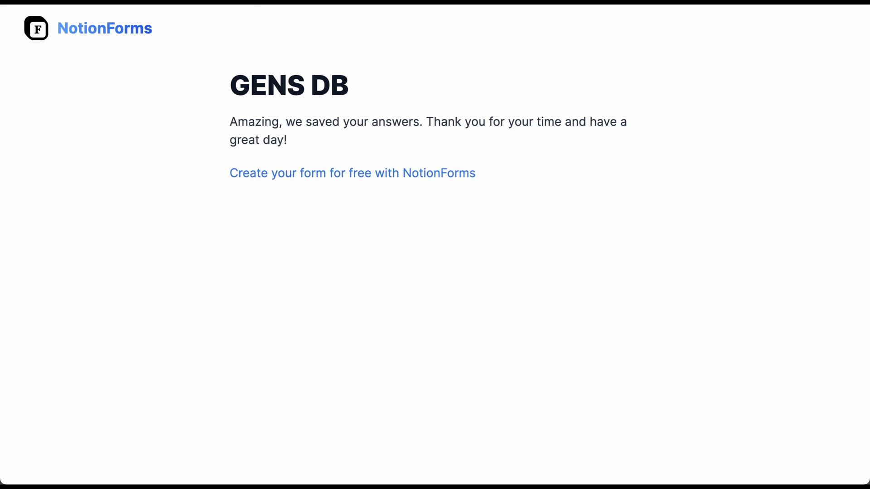
{"action": "left_click", "coordinate": [399, 1]}
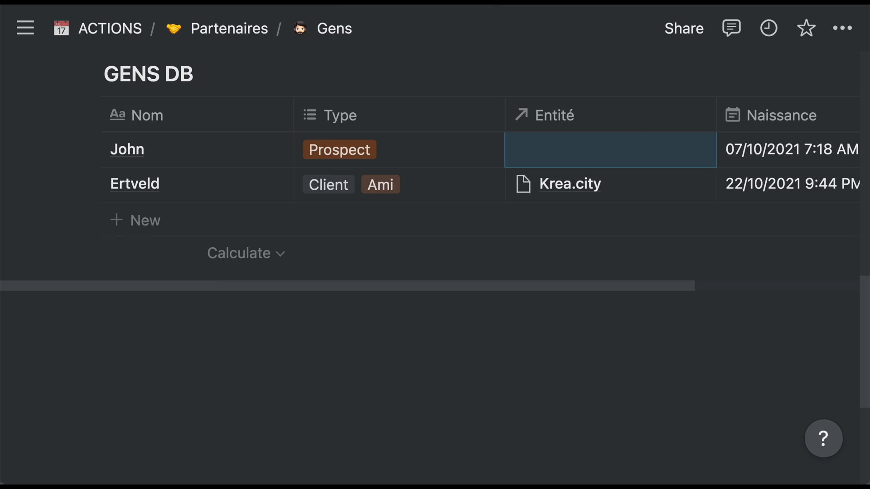